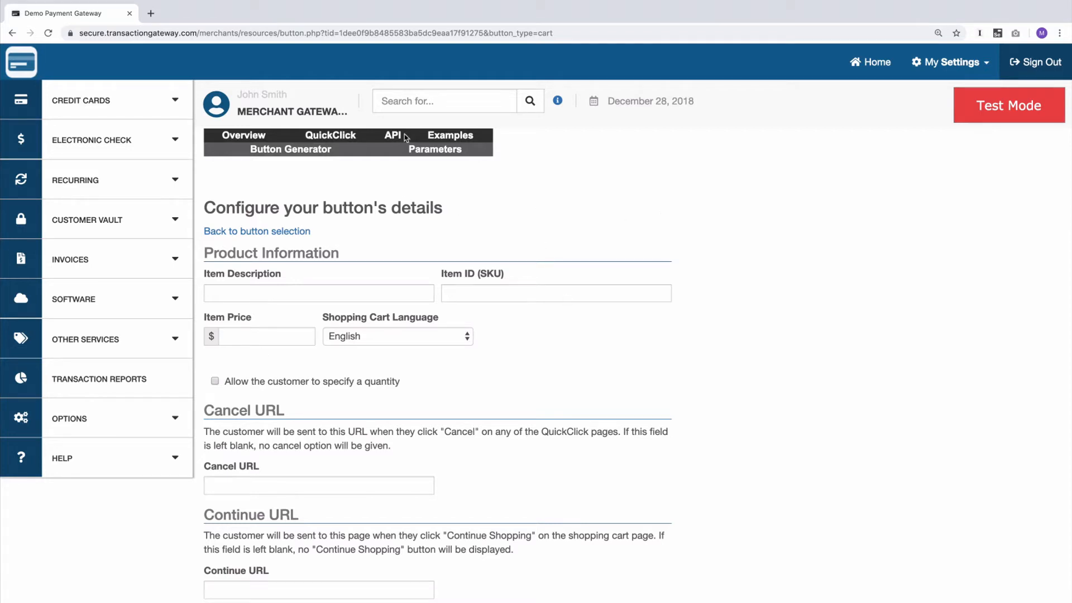
# Fill in the cart item as Lots-o-fun Vacation with SKU 001 and price 100.00, keeping English as the shopping cart language
pyautogui.click(234, 292)
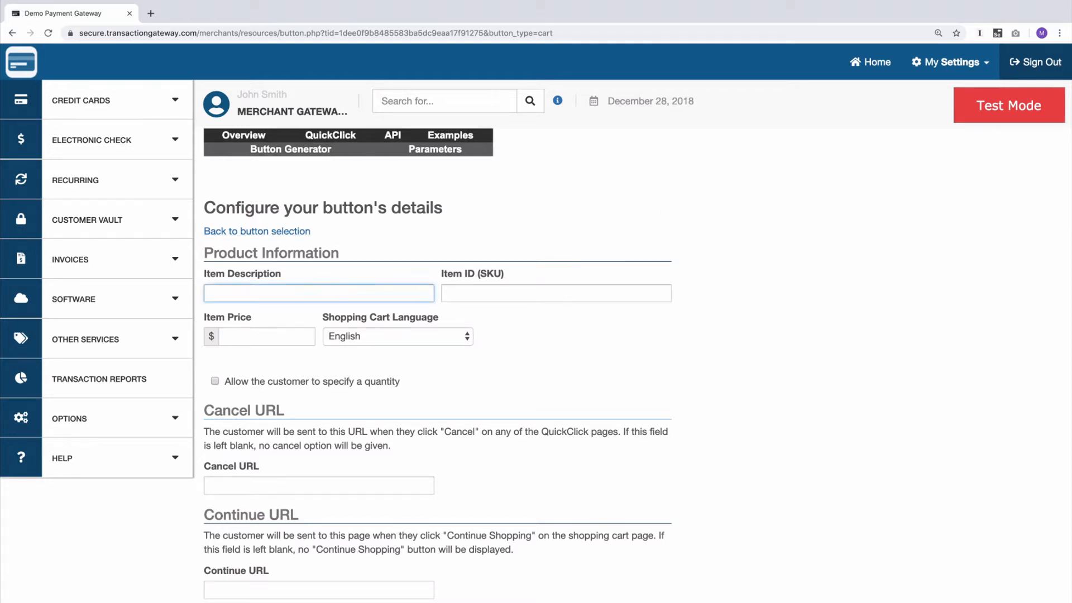
pyautogui.write('Lots-o-fun Vacation')
pyautogui.press('Tab')
pyautogui.write('001')
pyautogui.press('Tab')
pyautogui.write('100.00')
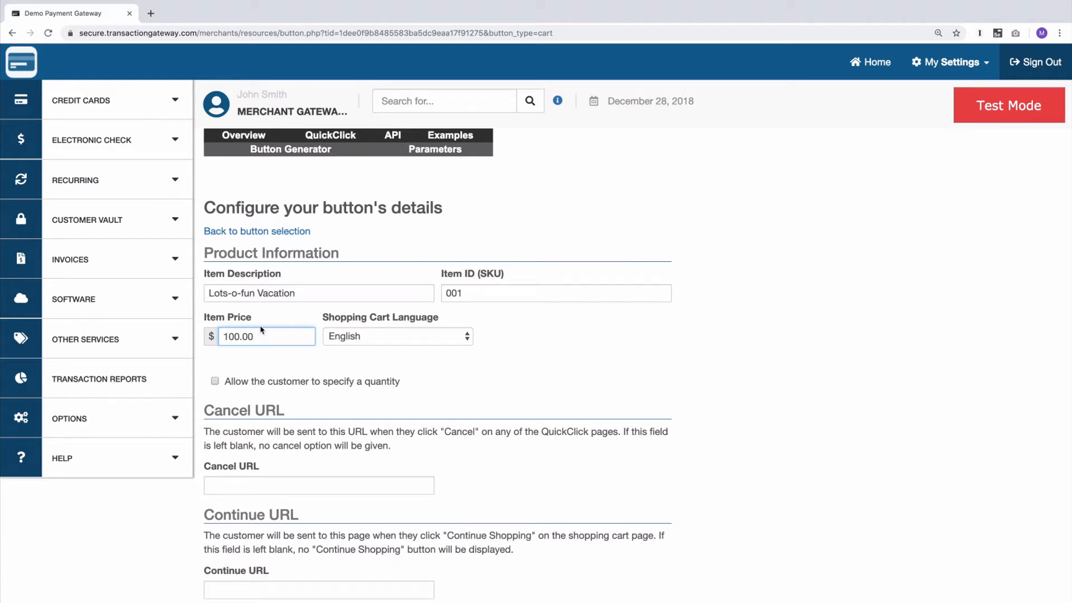
pyautogui.click(416, 338)
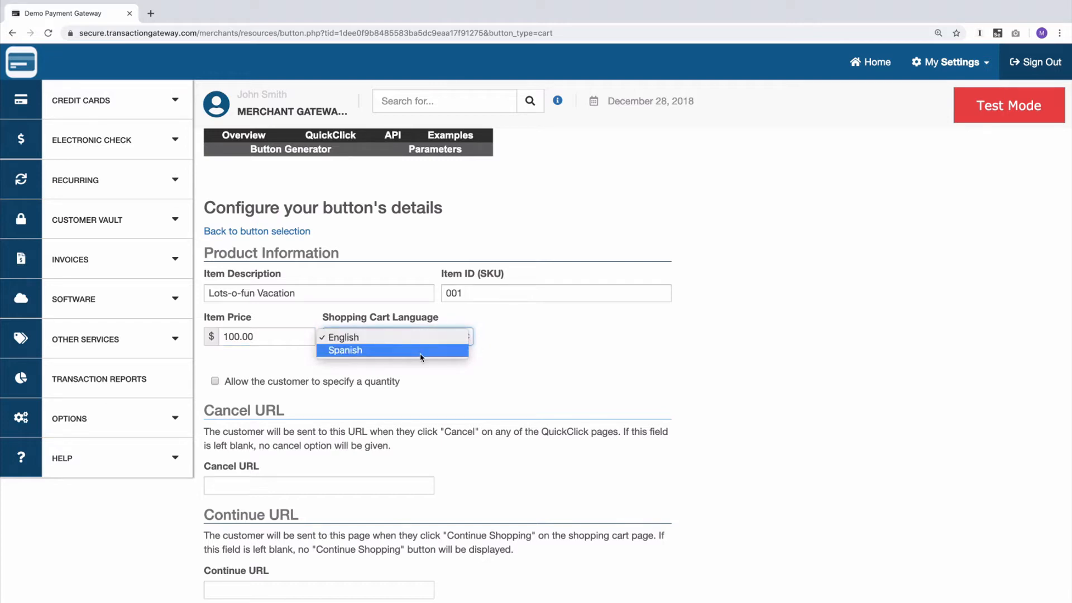
pyautogui.click(506, 380)
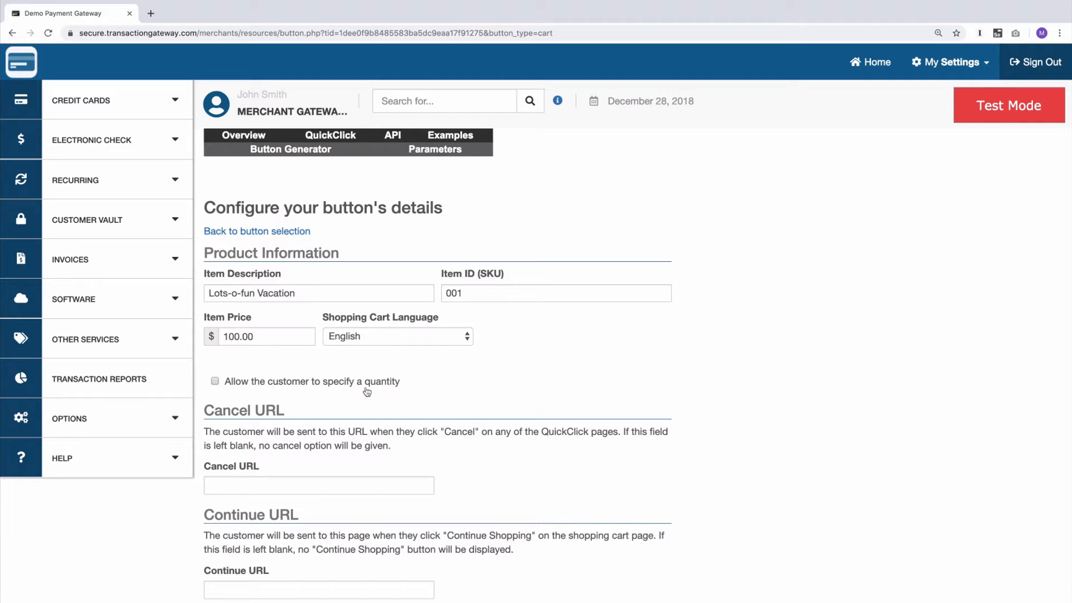
# Enable product options and name the first option Size with the Dropdown Menu field type
pyautogui.scroll(-5, 366, 391)
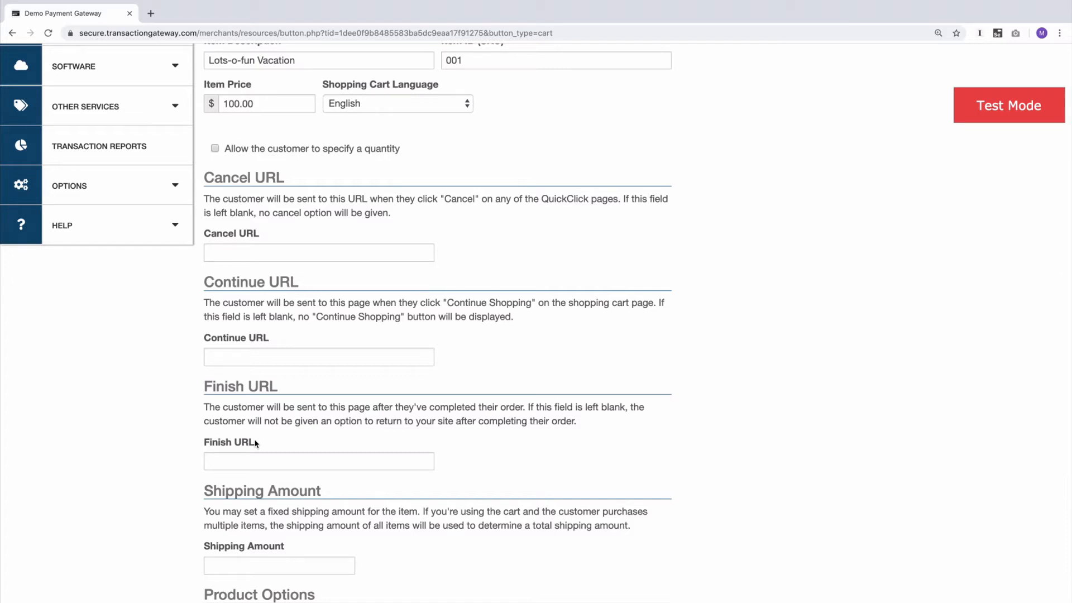
pyautogui.scroll(-5, 255, 444)
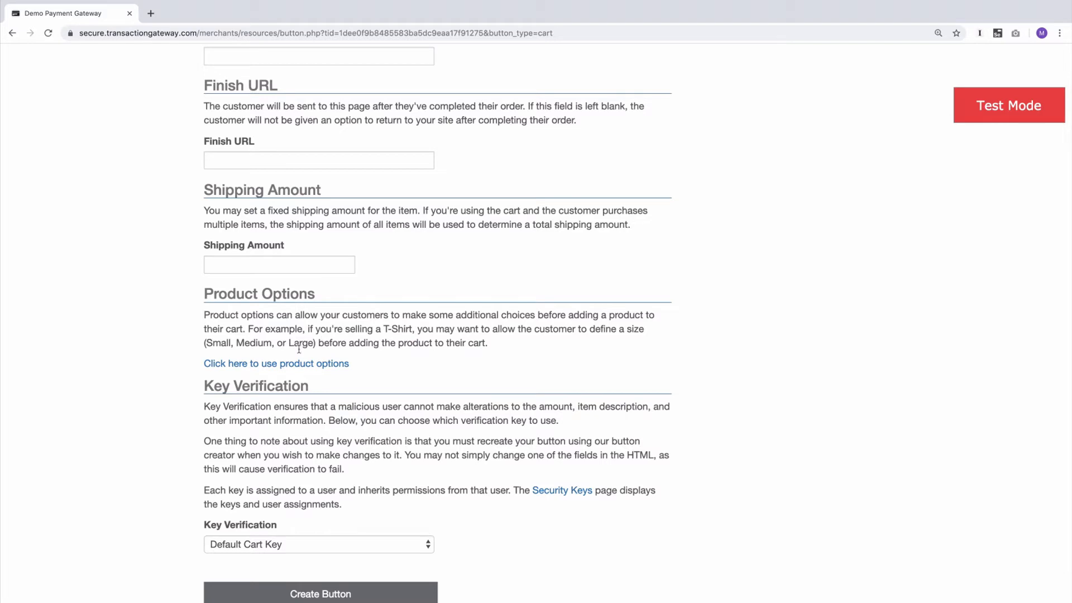
pyautogui.click(258, 363)
pyautogui.scroll(-4, 258, 362)
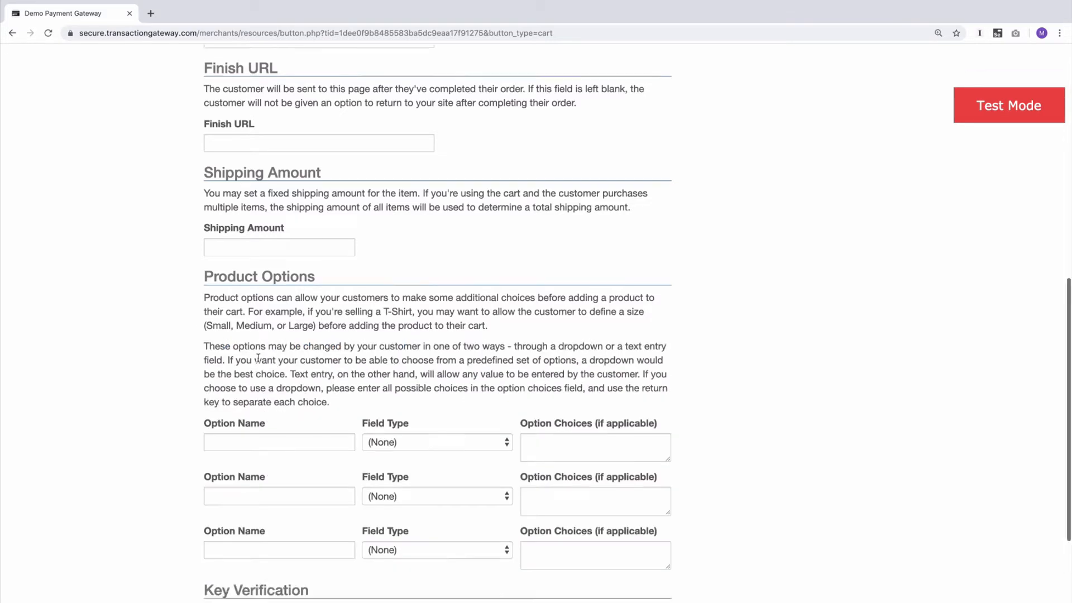
pyautogui.click(259, 212)
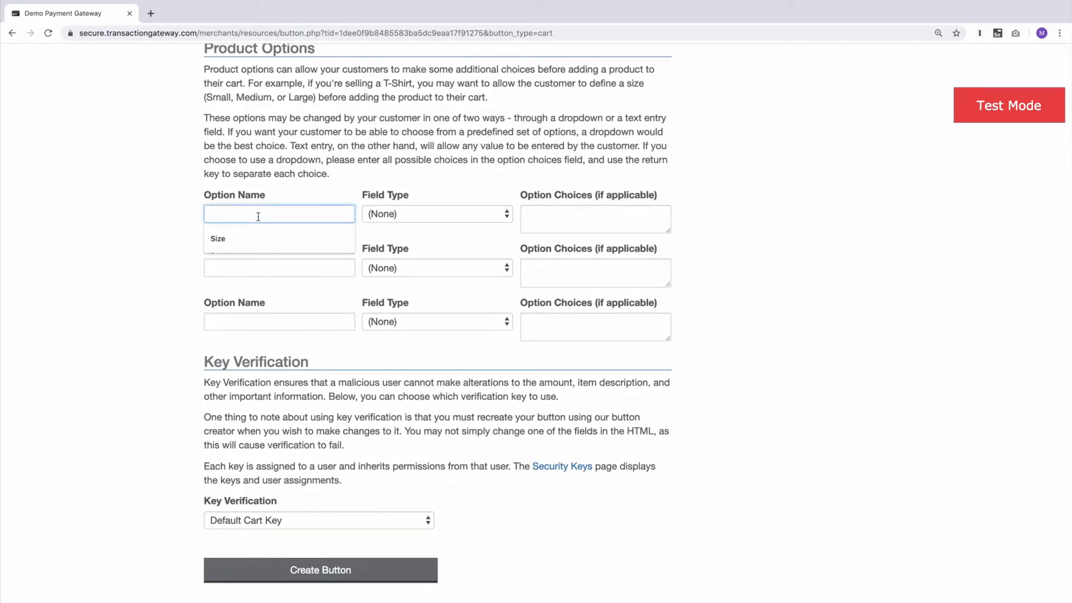
pyautogui.click(240, 238)
pyautogui.click(413, 217)
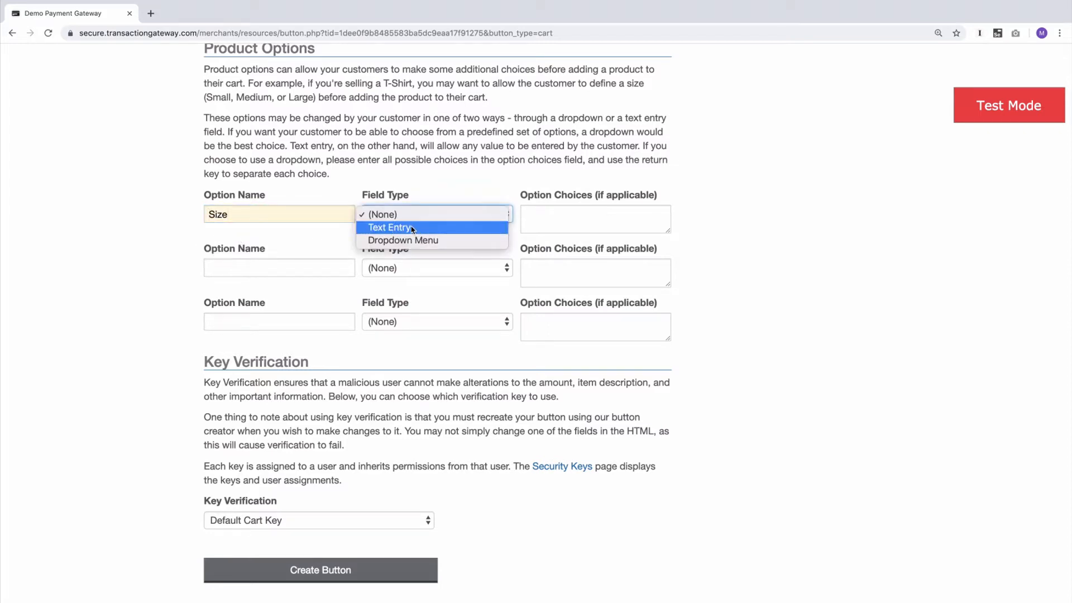
pyautogui.click(408, 245)
# Enter Small, Medium and Large on separate lines as the Size option's choices, and enlarge the choices box to fit them
pyautogui.click(570, 218)
pyautogui.write('Small')
pyautogui.press('Return')
pyautogui.write('Medium')
pyautogui.press('Return')
pyautogui.write('Large')
pyautogui.moveTo(669, 231); pyautogui.dragTo(670, 247)
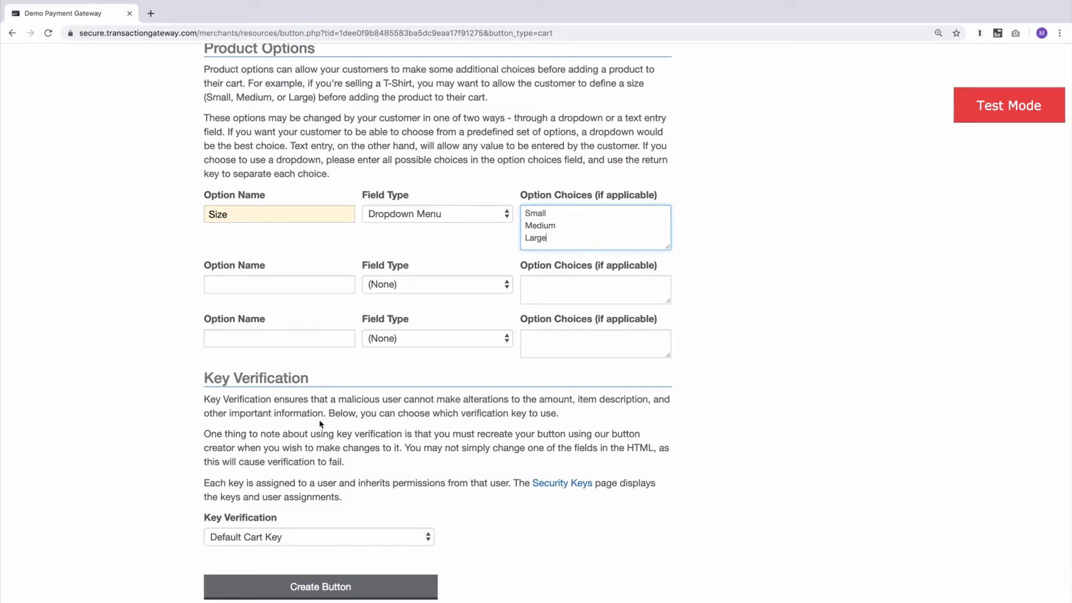
# Create the shopping cart button and select its generated Add to Cart HTML code and alternative link
pyautogui.click(310, 589)
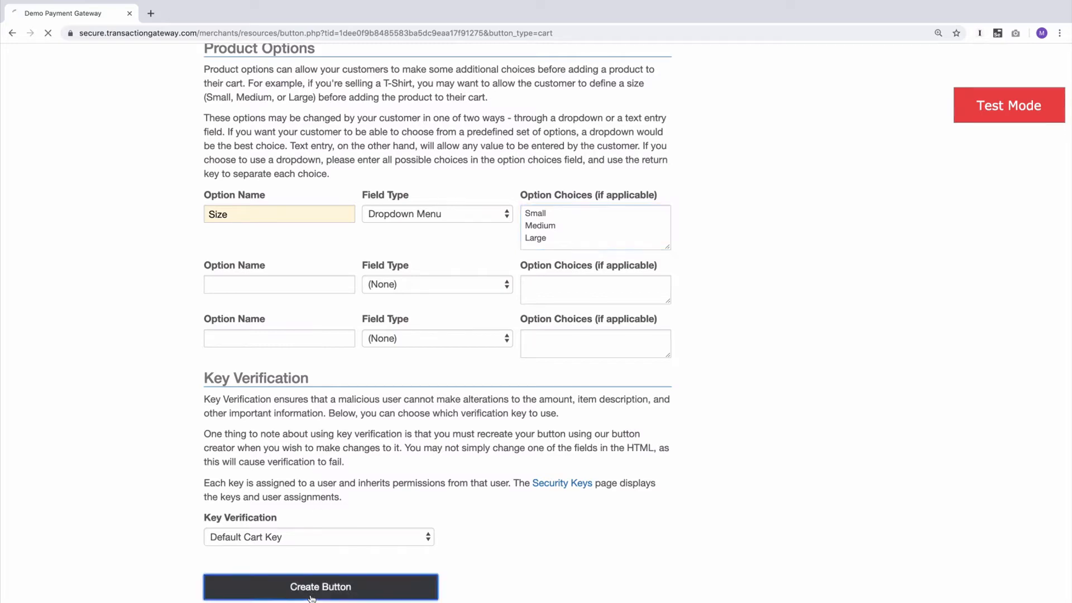
pyautogui.scroll(-3, 311, 597)
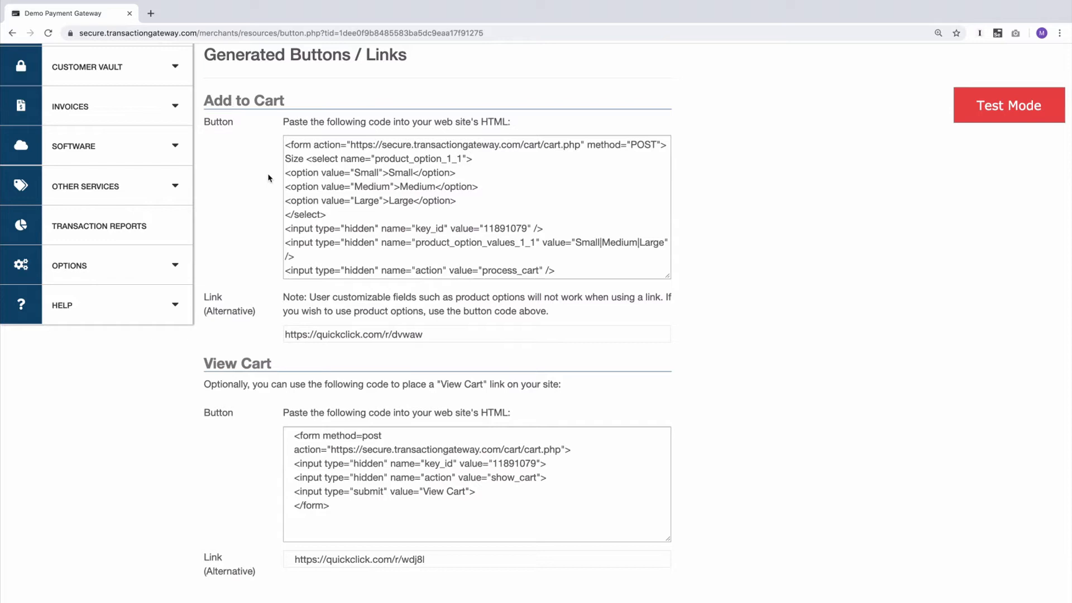
pyautogui.click(330, 172)
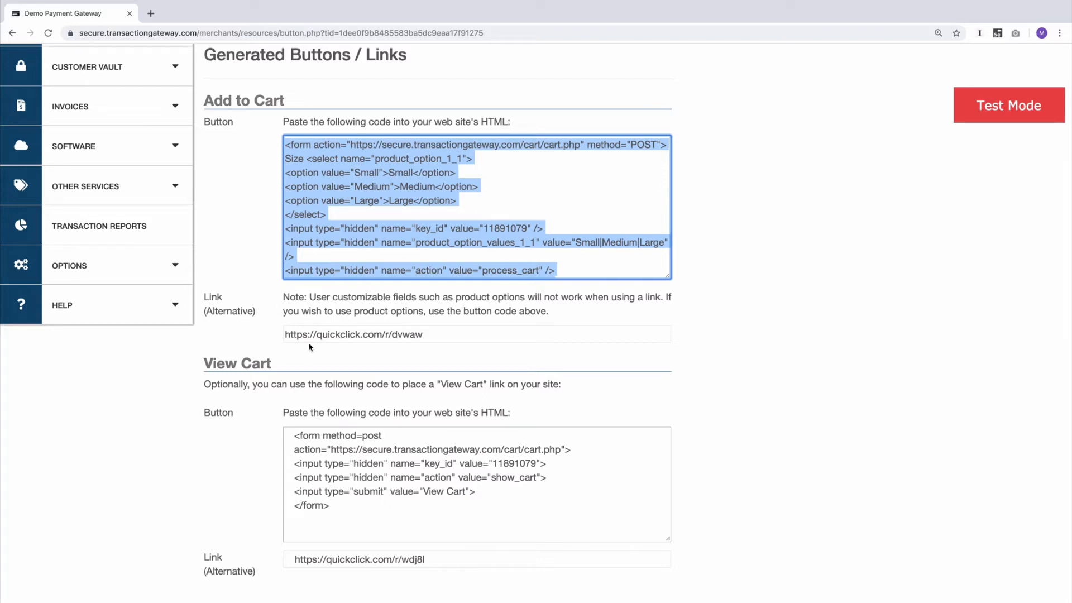
pyautogui.click(337, 335)
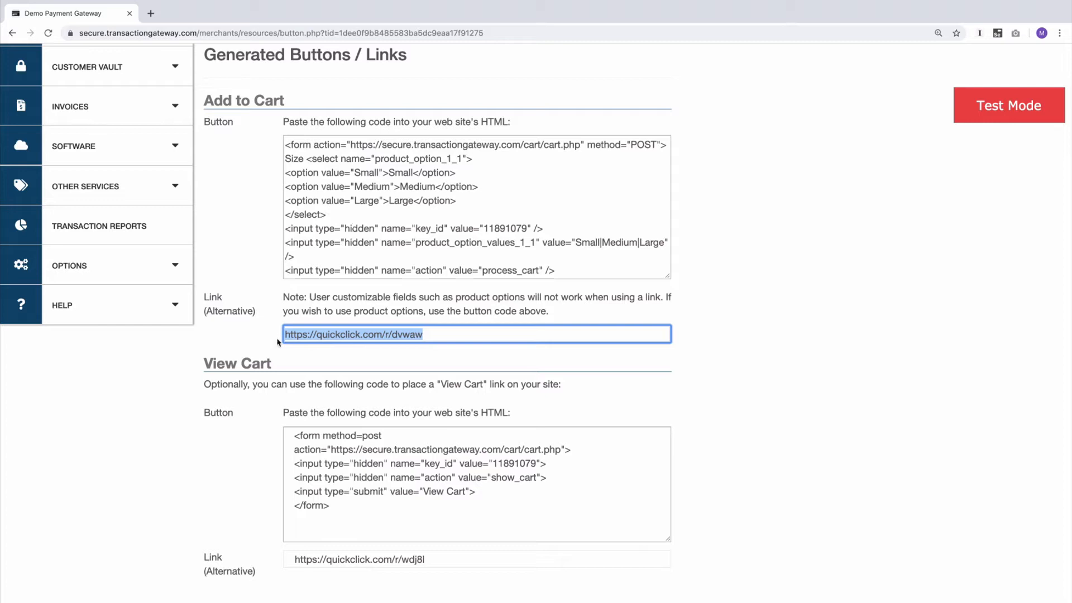
pyautogui.click(257, 435)
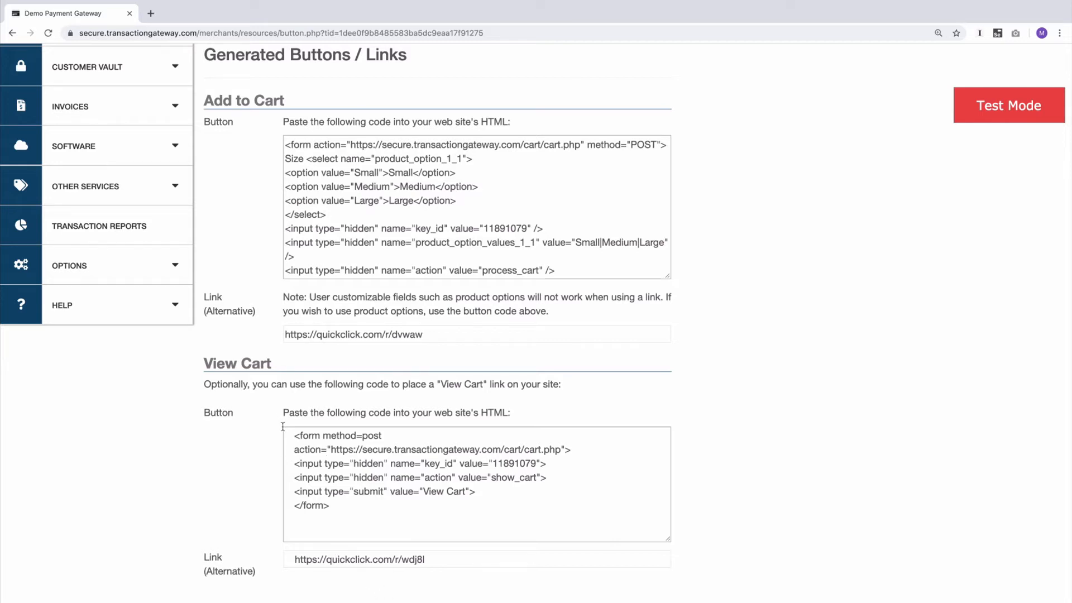
# Return to the button types and set up a fixed price button for Testing Product with an item price of 5.00
pyautogui.scroll(3, 283, 427)
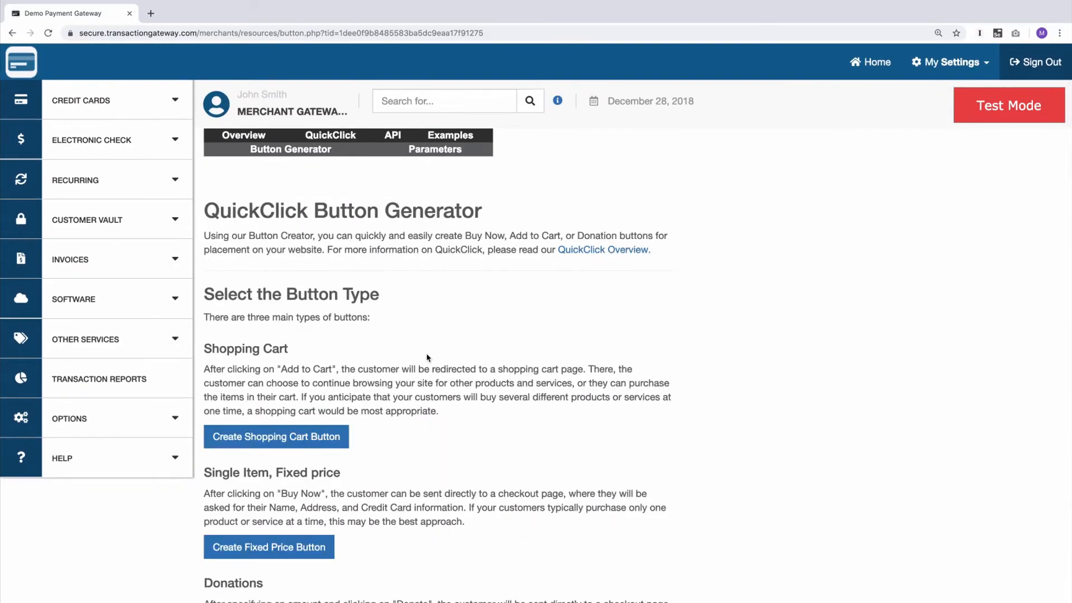
pyautogui.click(239, 549)
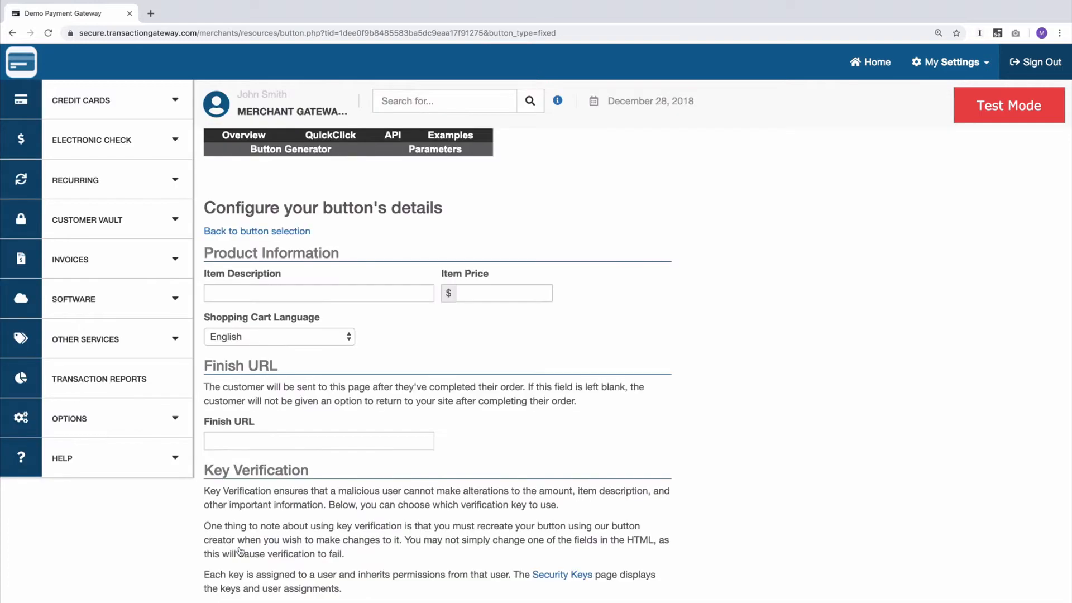
pyautogui.scroll(-2, 239, 550)
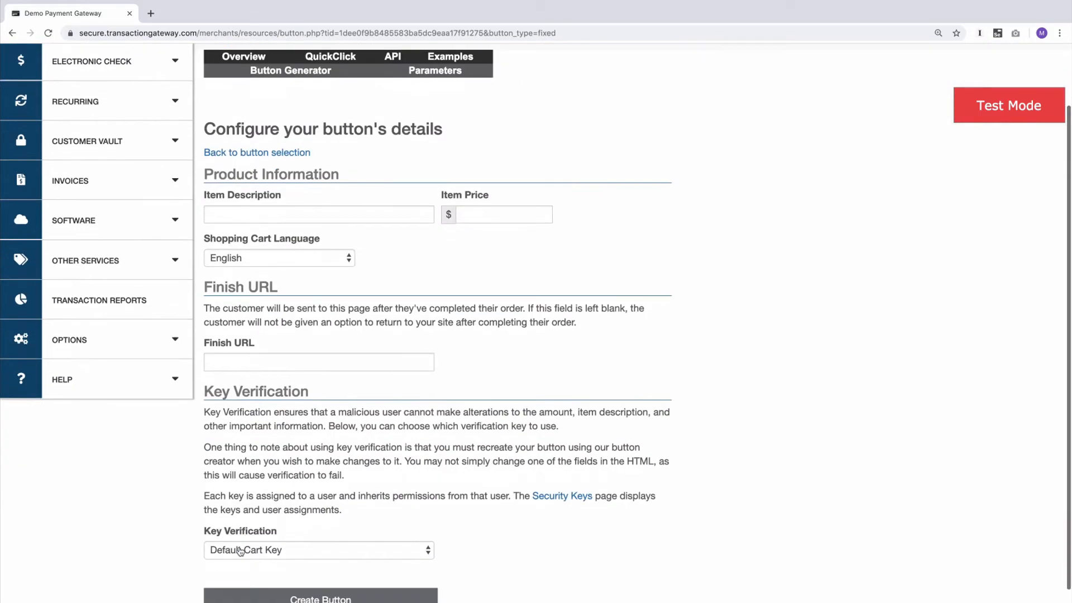
pyautogui.click(261, 213)
pyautogui.write('Testing Product')
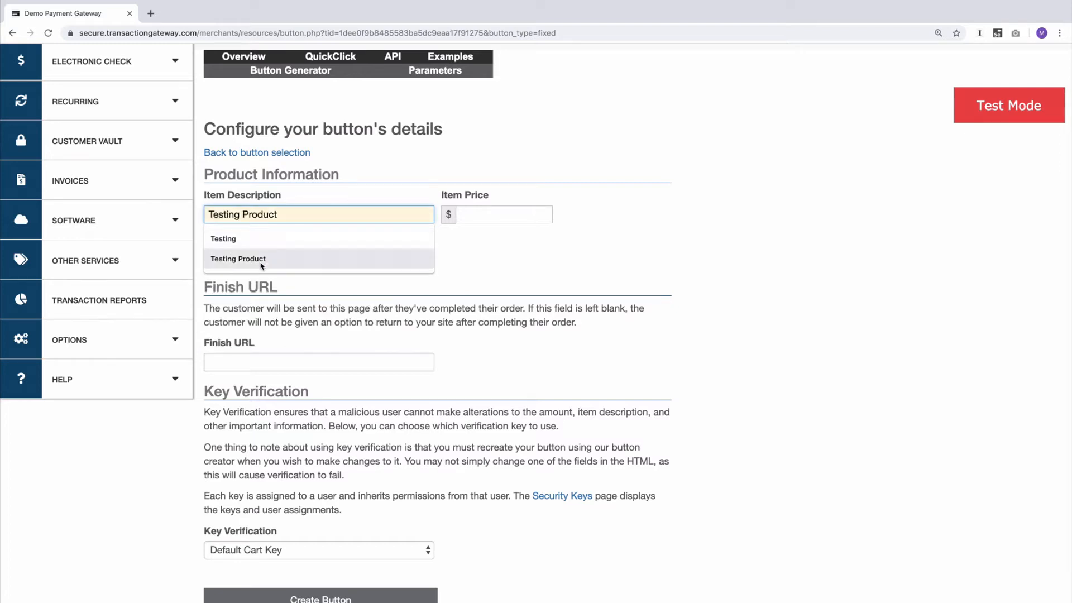
pyautogui.click(261, 258)
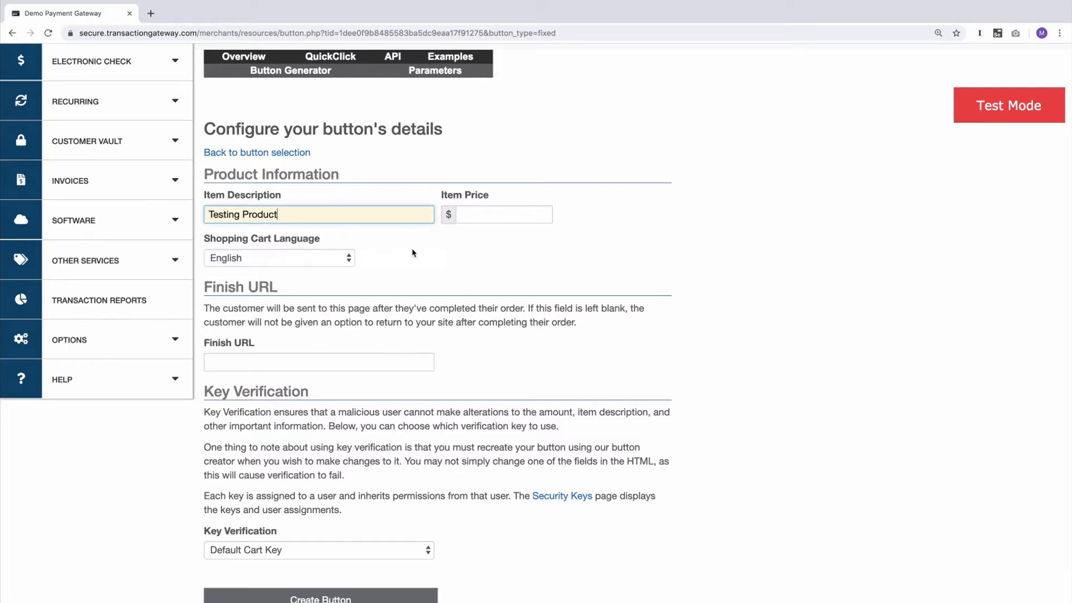
pyautogui.click(486, 216)
pyautogui.click(493, 240)
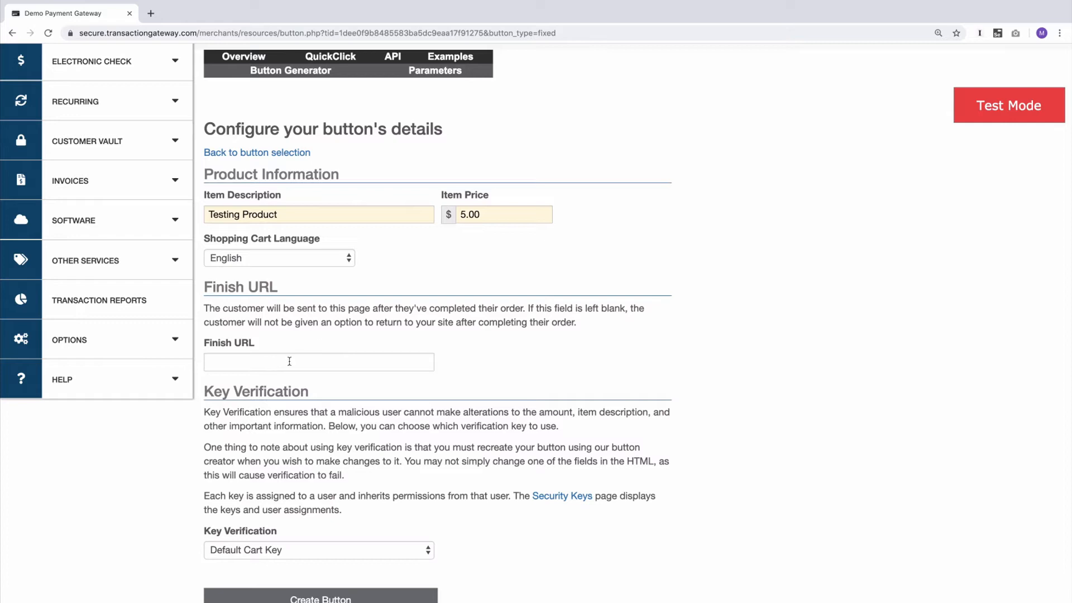
# Create the fixed price button and select its generated HTML code and alternative link
pyautogui.click(340, 597)
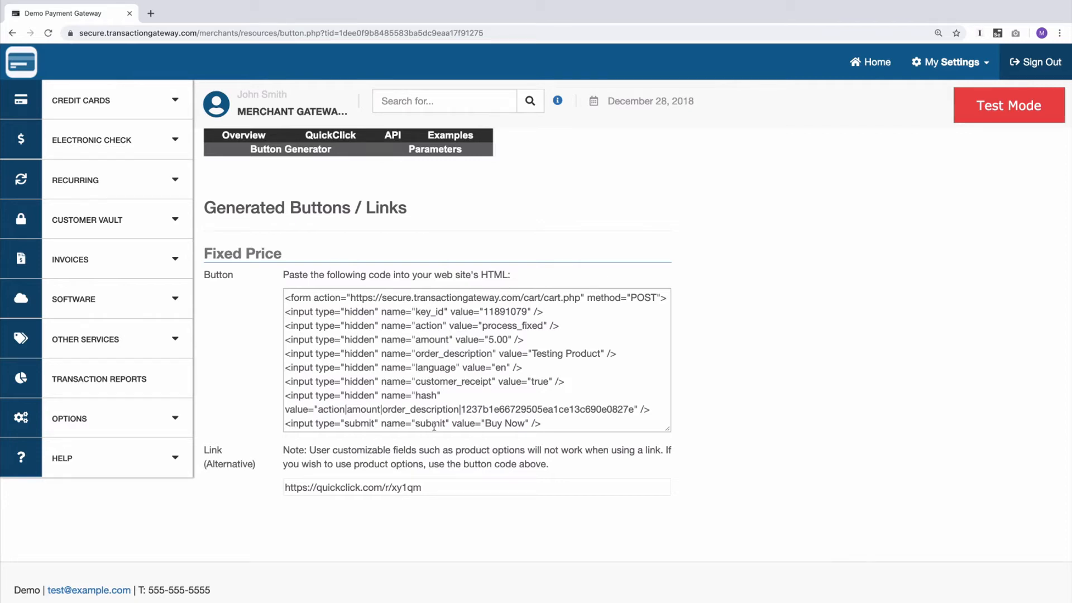
pyautogui.click(502, 420)
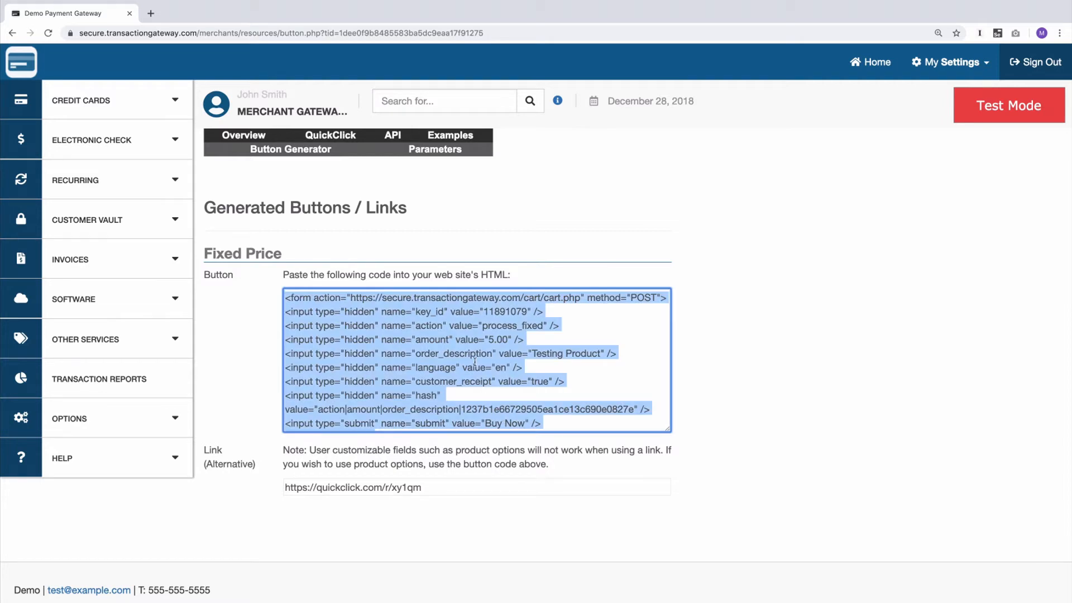
pyautogui.click(381, 486)
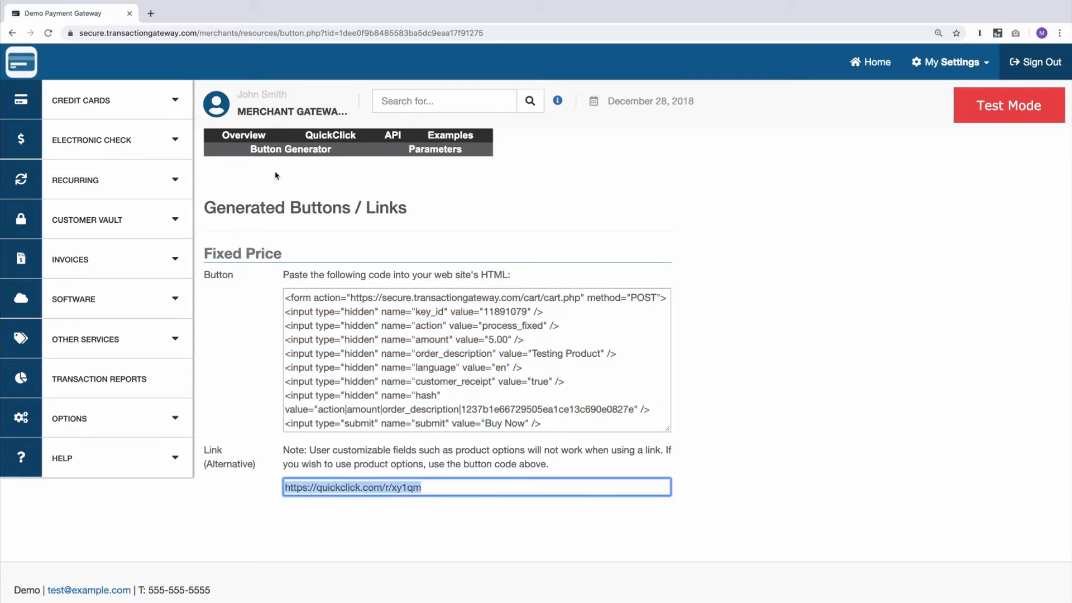
# Set up a donation button described as Donation and give customers the option to make it a recurring donation
pyautogui.click(288, 150)
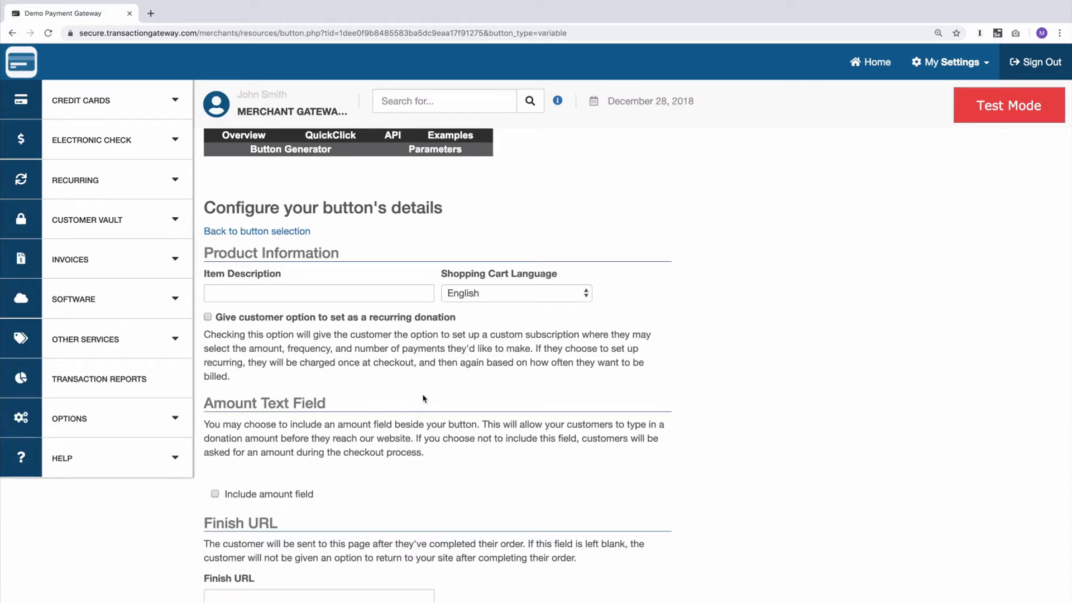
pyautogui.click(309, 299)
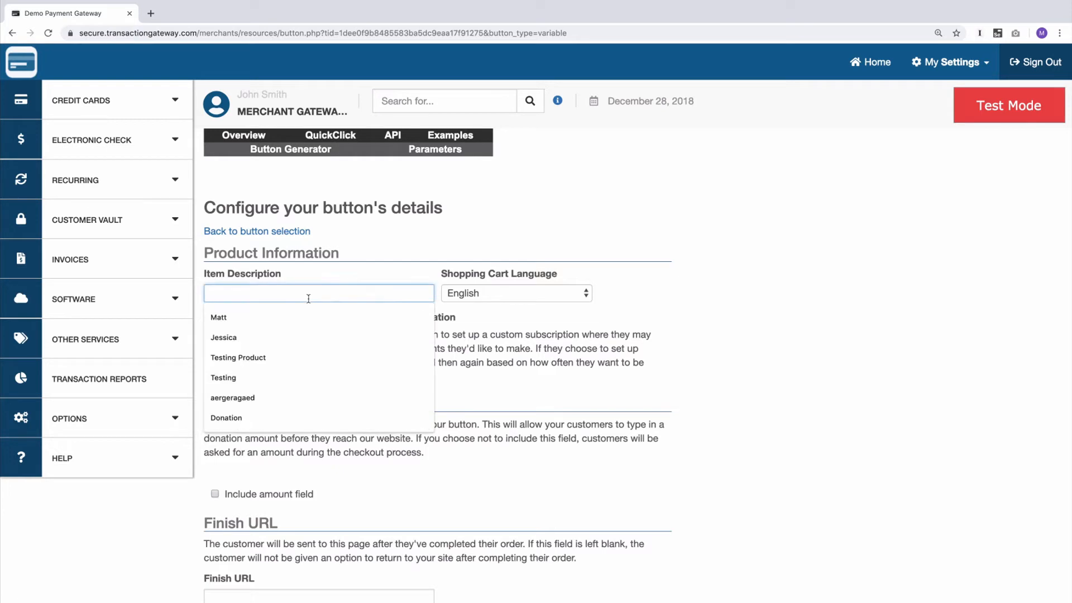
pyautogui.write('Donation')
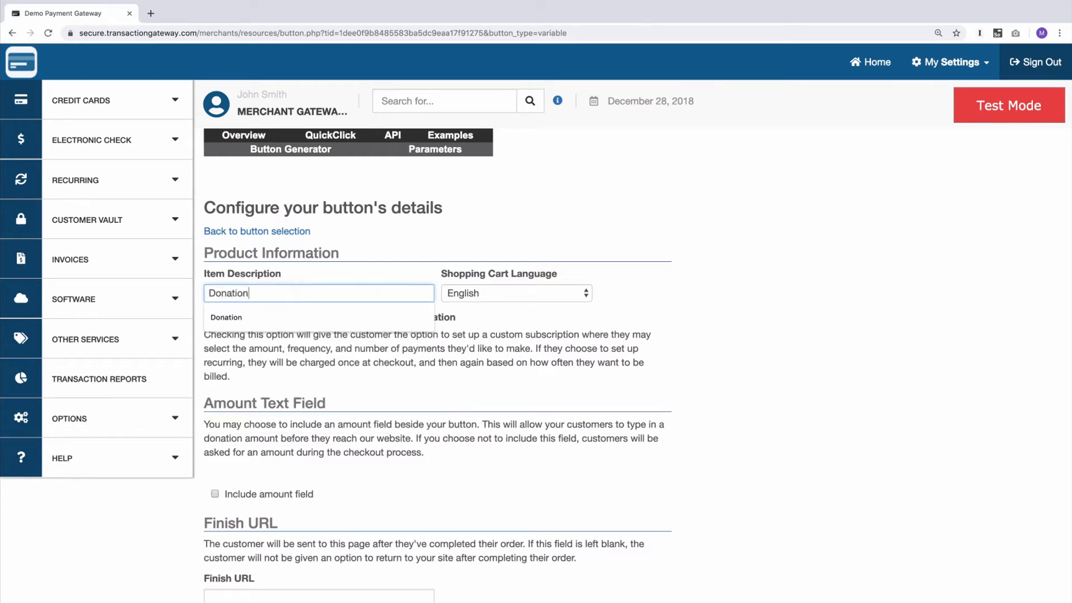
pyautogui.click(402, 320)
pyautogui.click(468, 360)
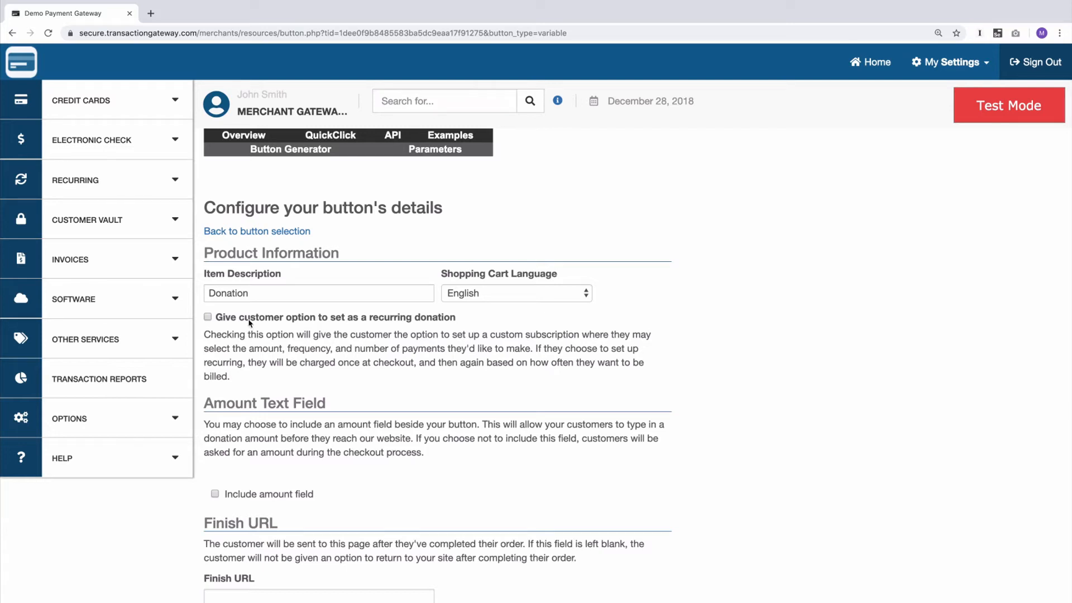
pyautogui.click(223, 320)
pyautogui.click(223, 319)
# Create the donation button with the Default Cart Key and select its generated HTML code and alternative link
pyautogui.scroll(-6, 269, 364)
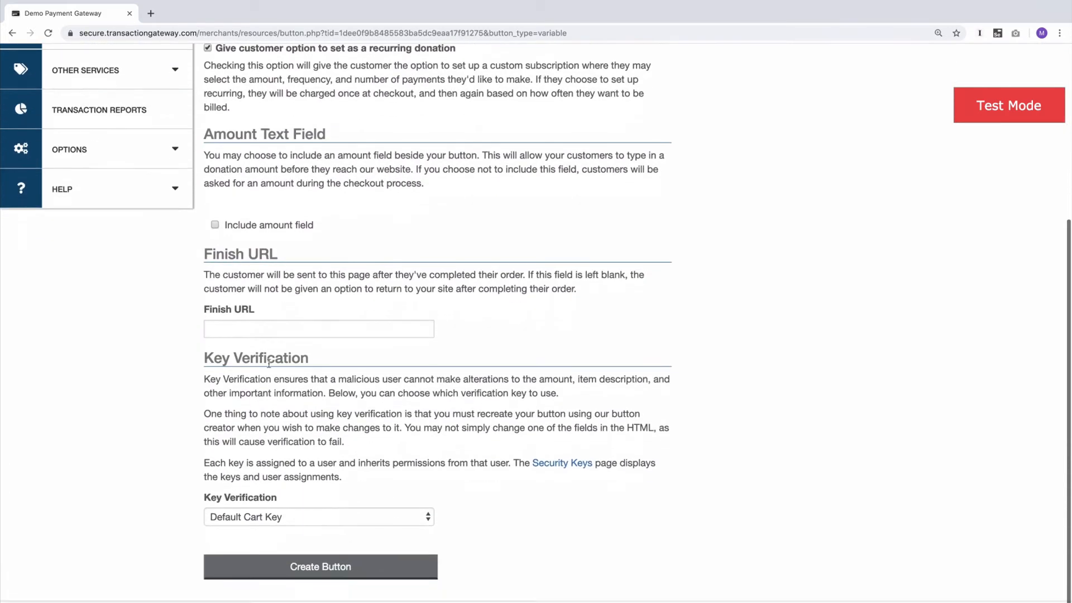
pyautogui.click(371, 512)
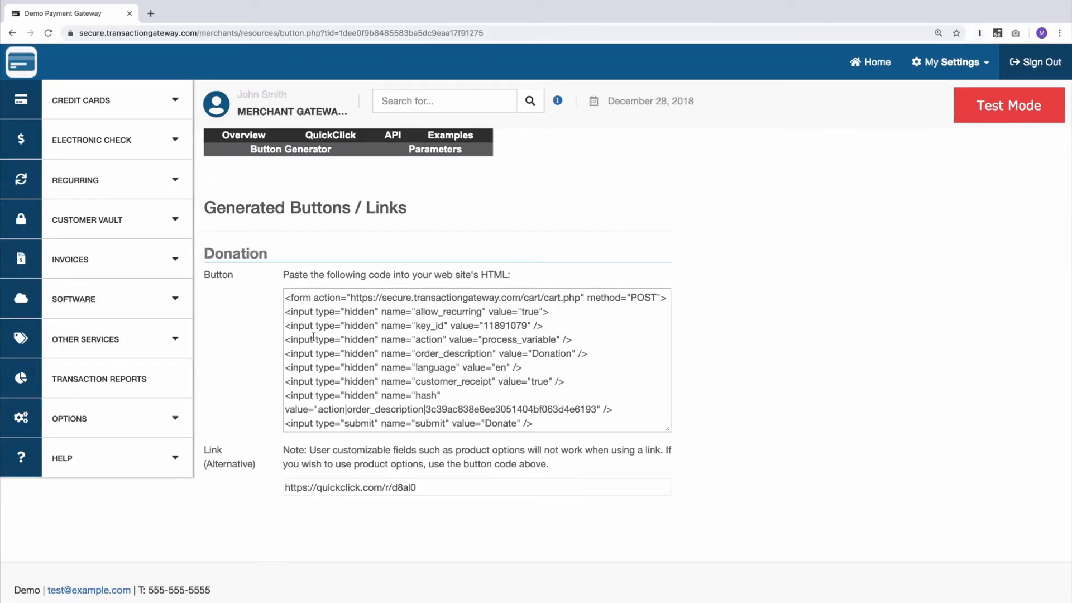
pyautogui.click(313, 337)
pyautogui.click(339, 489)
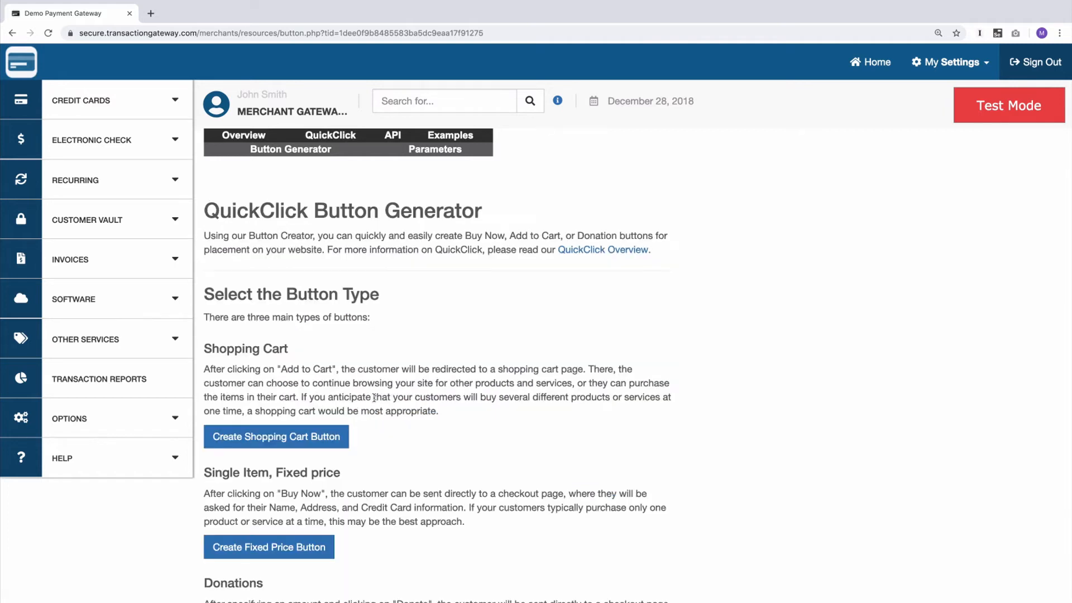
# Return to the button types and set up a recurring payments button with The Plan as its subscription plan
pyautogui.scroll(-4, 374, 398)
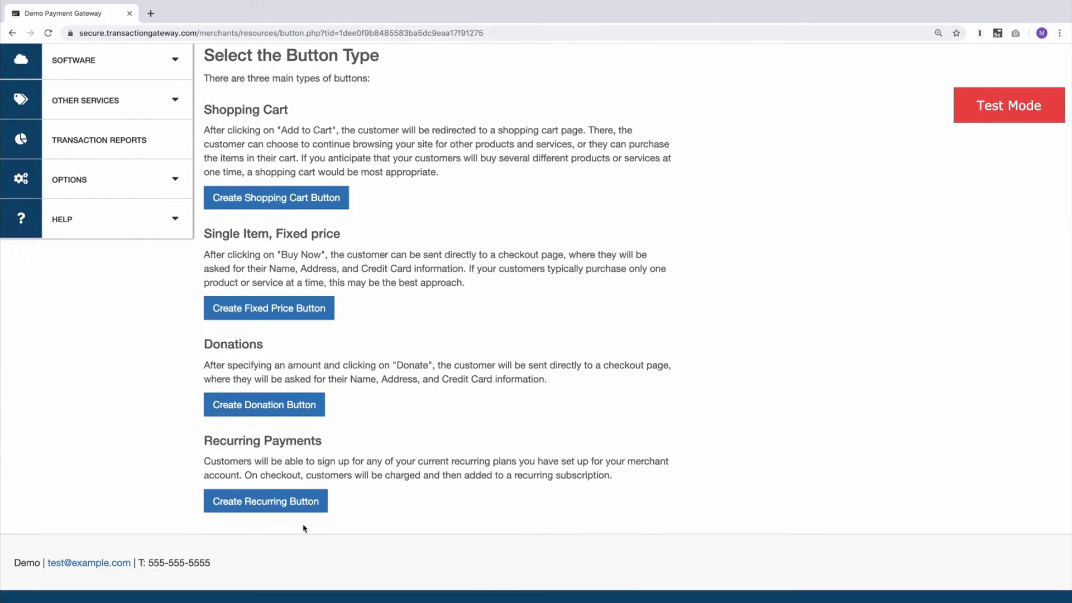
pyautogui.click(254, 502)
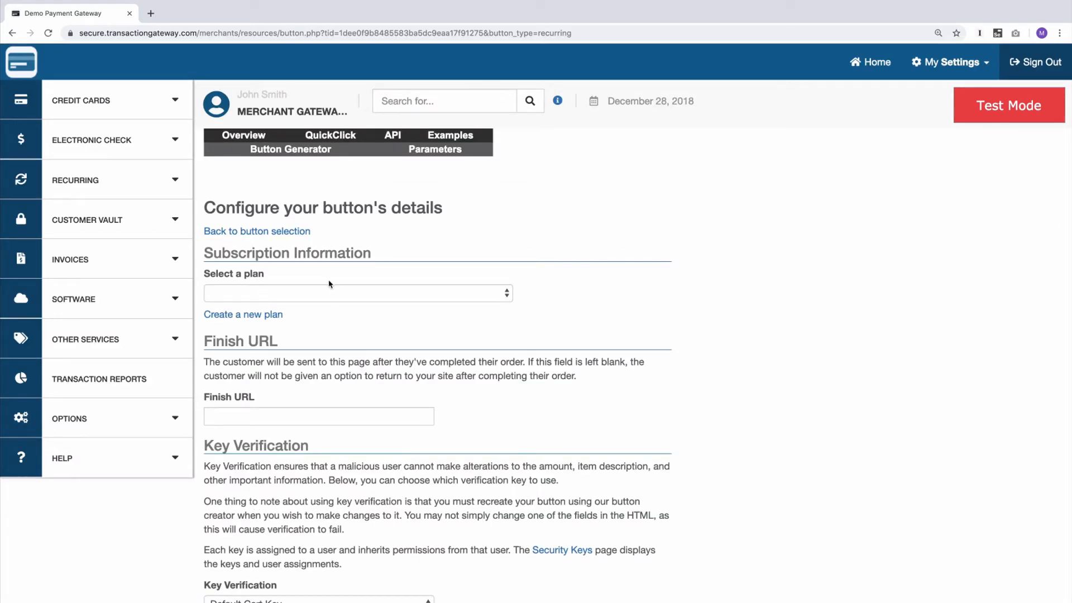
pyautogui.click(341, 294)
pyautogui.click(288, 305)
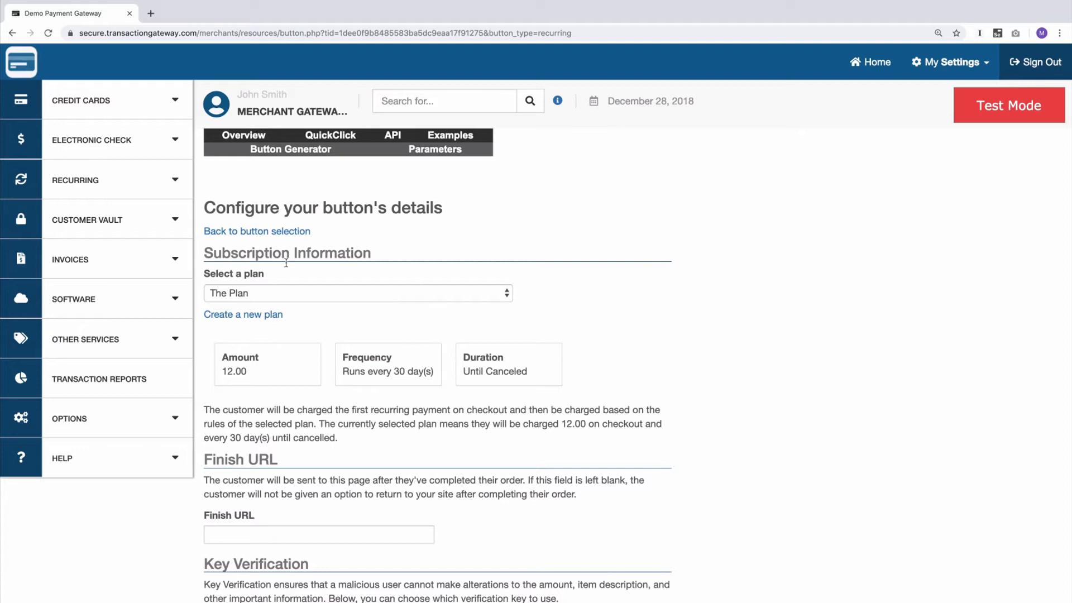
pyautogui.scroll(-10, 463, 446)
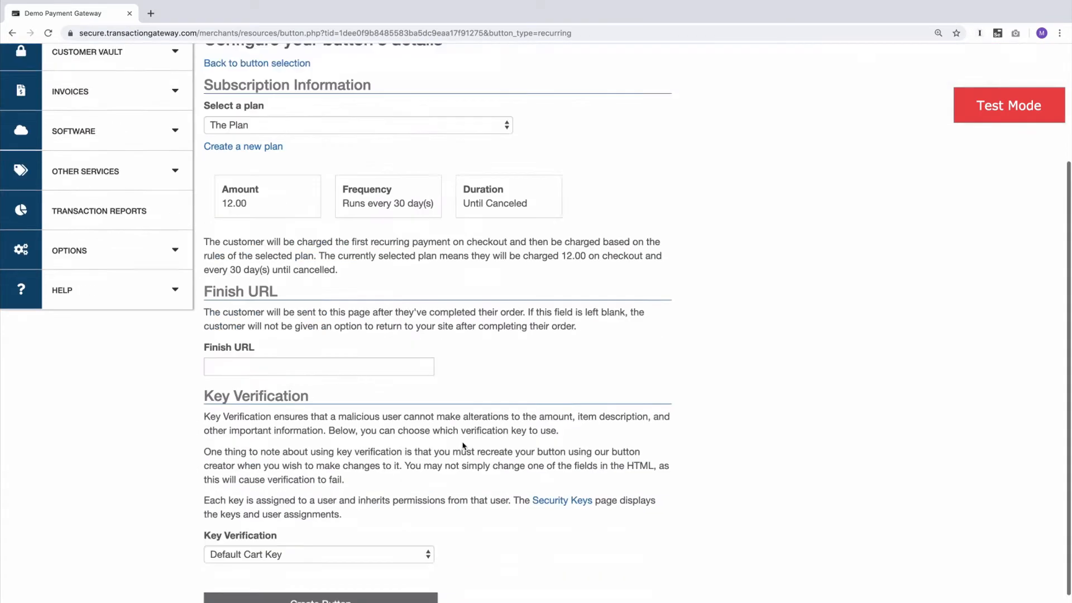
# Create the recurring payments button for The Plan with the Default Cart Key
pyautogui.click(331, 501)
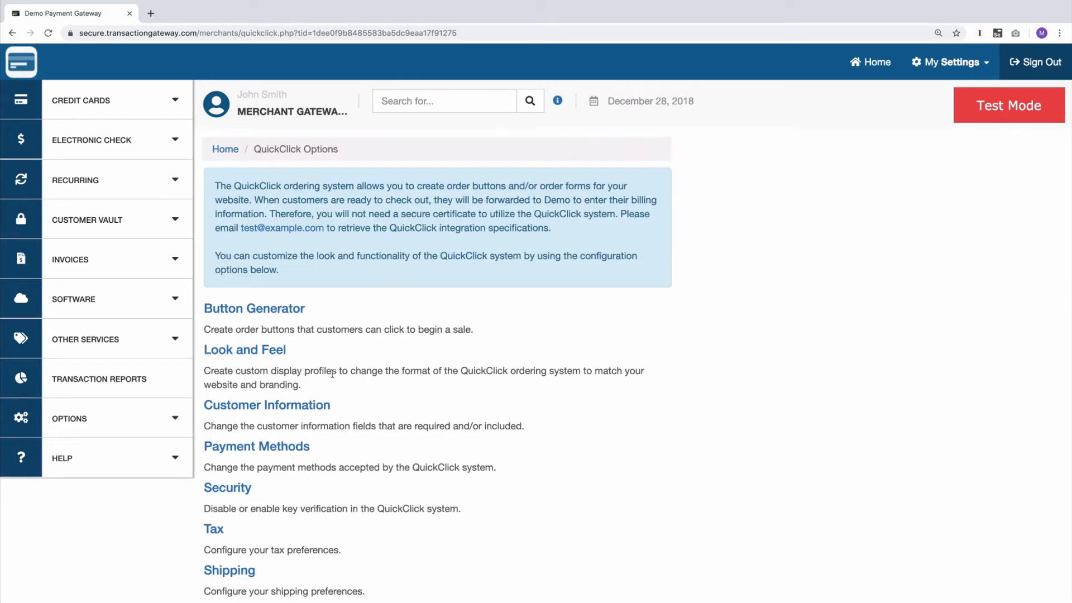
# Start a new QuickClick Look and Feel profile and enter <h1>Hello</h1> as its page header text
pyautogui.click(244, 350)
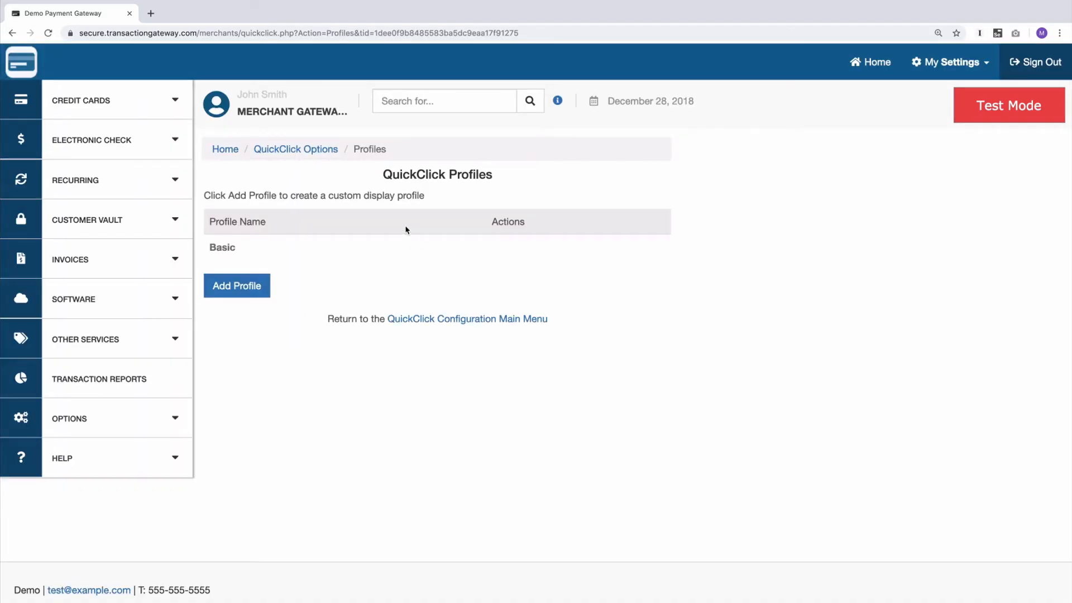
pyautogui.click(240, 295)
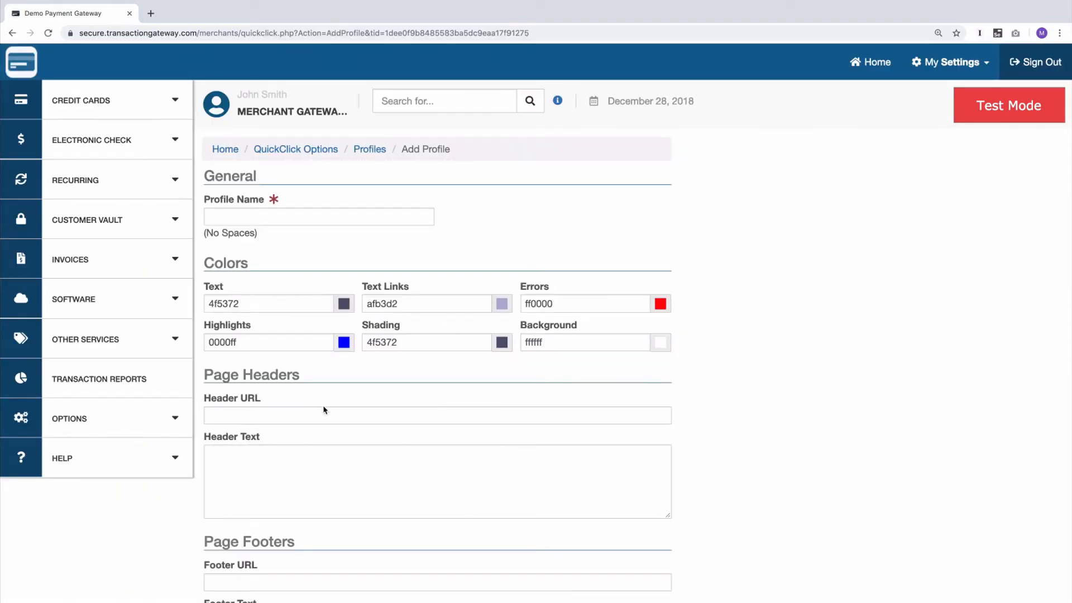
pyautogui.scroll(-3, 310, 411)
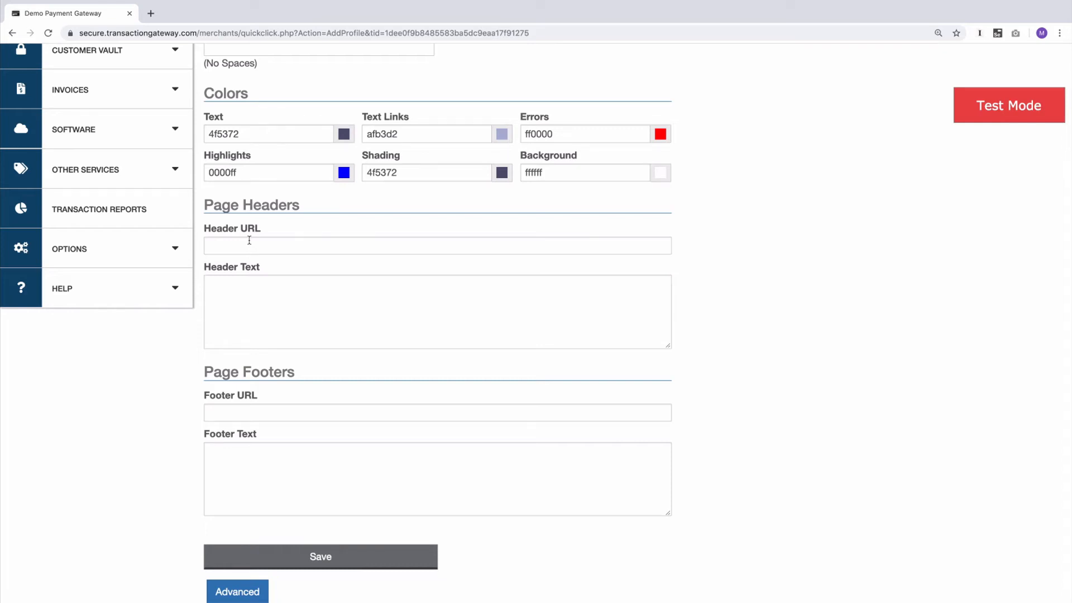
pyautogui.click(240, 321)
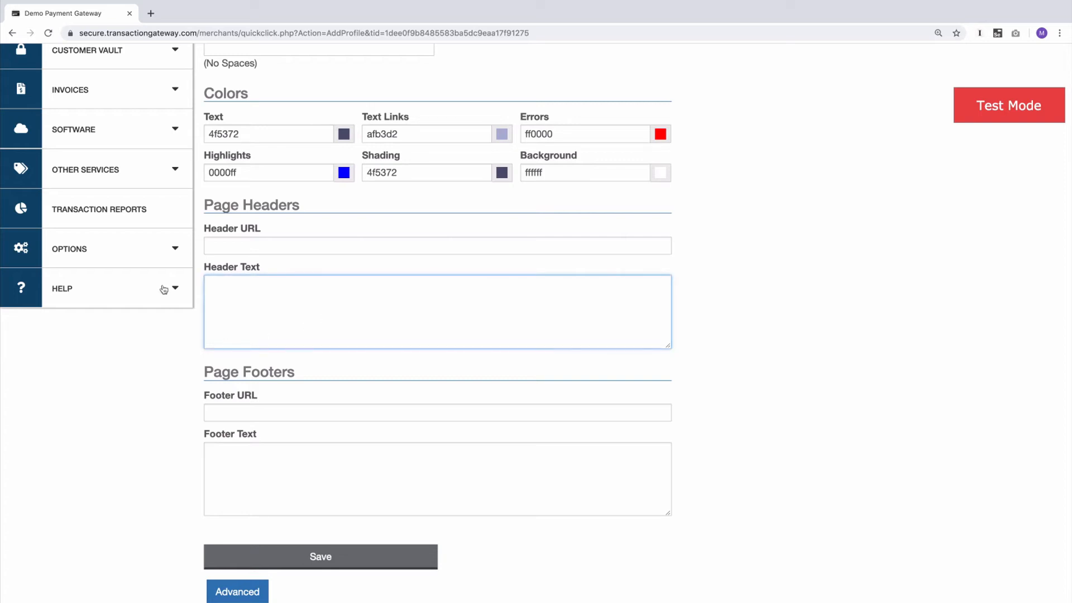
pyautogui.write('Hello')
pyautogui.click(209, 284)
pyautogui.write('<h1>Hello</h1>')
pyautogui.click(316, 558)
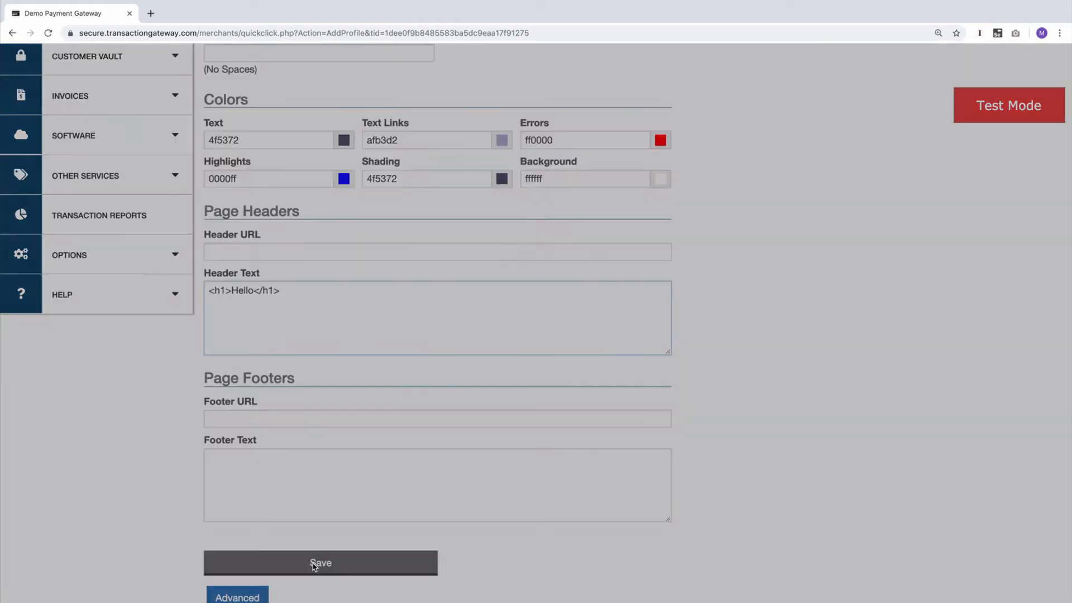
pyautogui.click(444, 400)
# Name the display profile Custom1, save it and make it the default profile
pyautogui.click(367, 216)
pyautogui.click(280, 242)
pyautogui.scroll(-5, 275, 312)
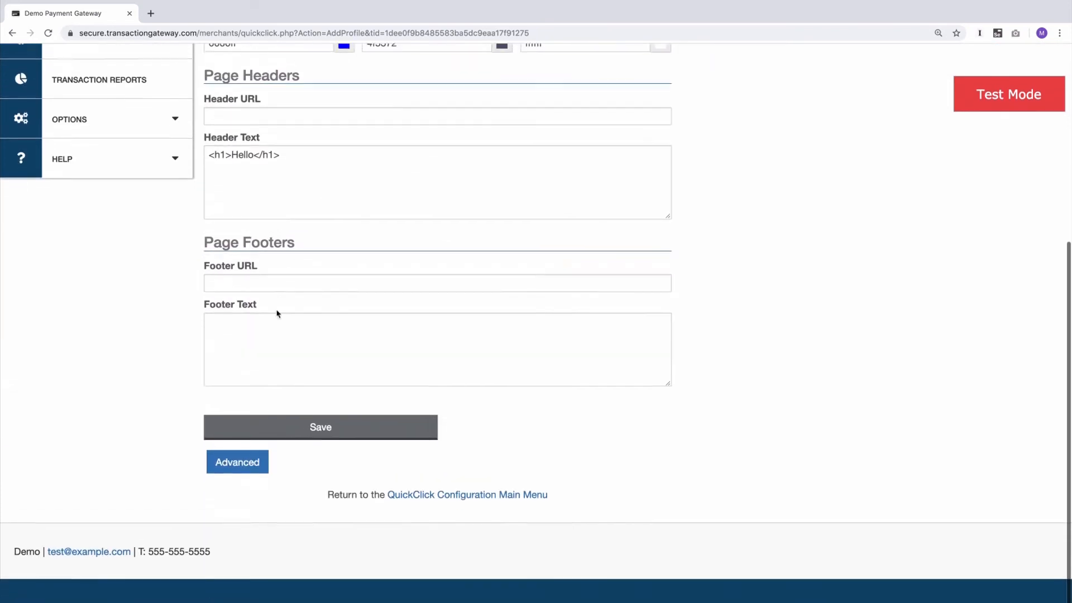
pyautogui.click(315, 439)
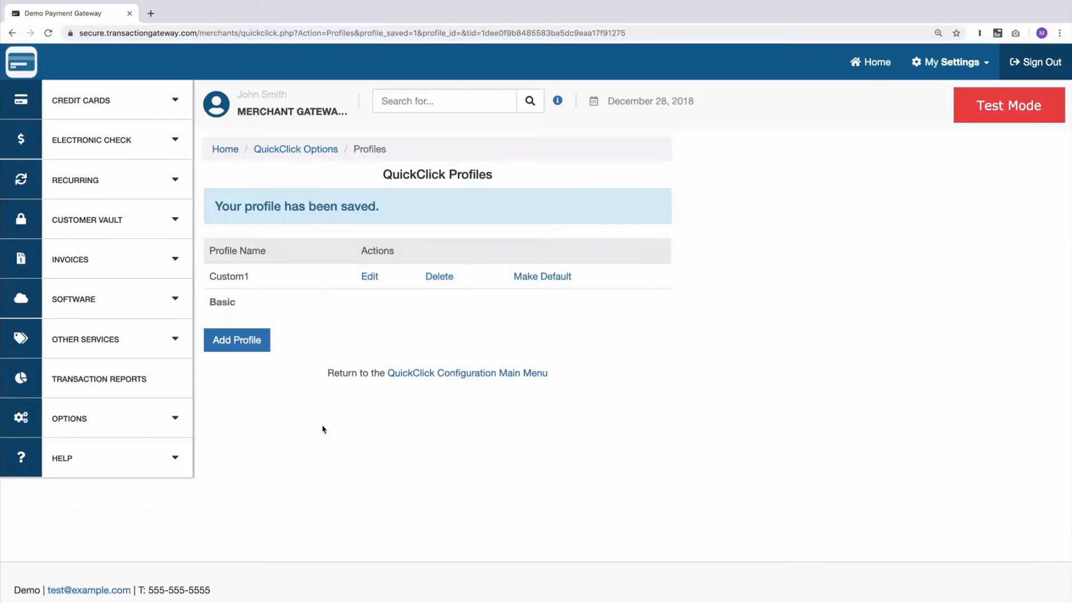
pyautogui.click(527, 278)
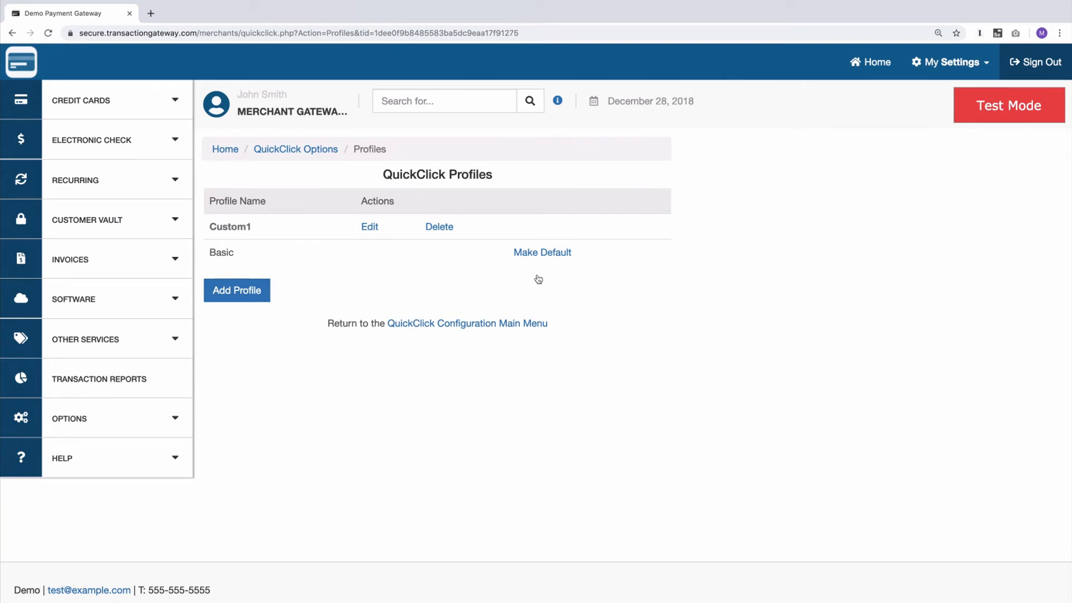
# Review which QuickClick Customer Information fields are required, optional or hidden, including the shipping address options
pyautogui.click(296, 151)
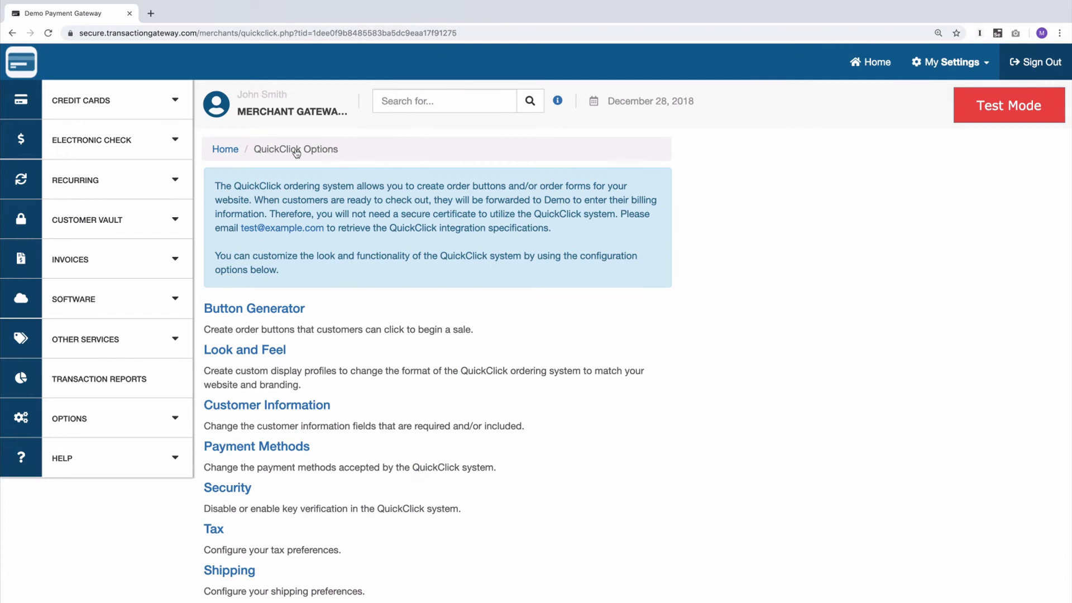
pyautogui.click(268, 404)
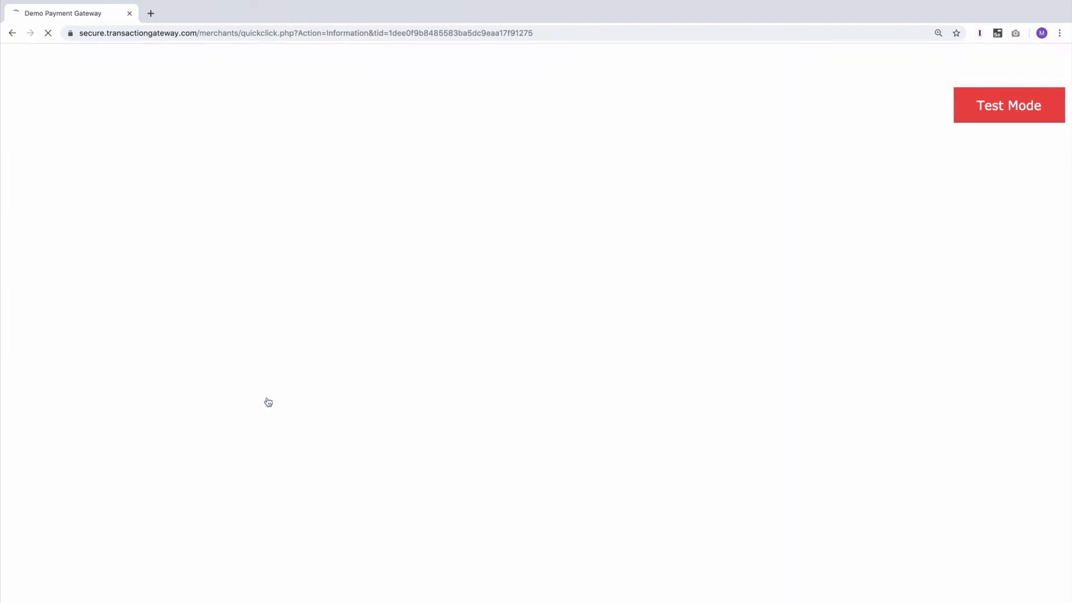
pyautogui.scroll(-3, 401, 512)
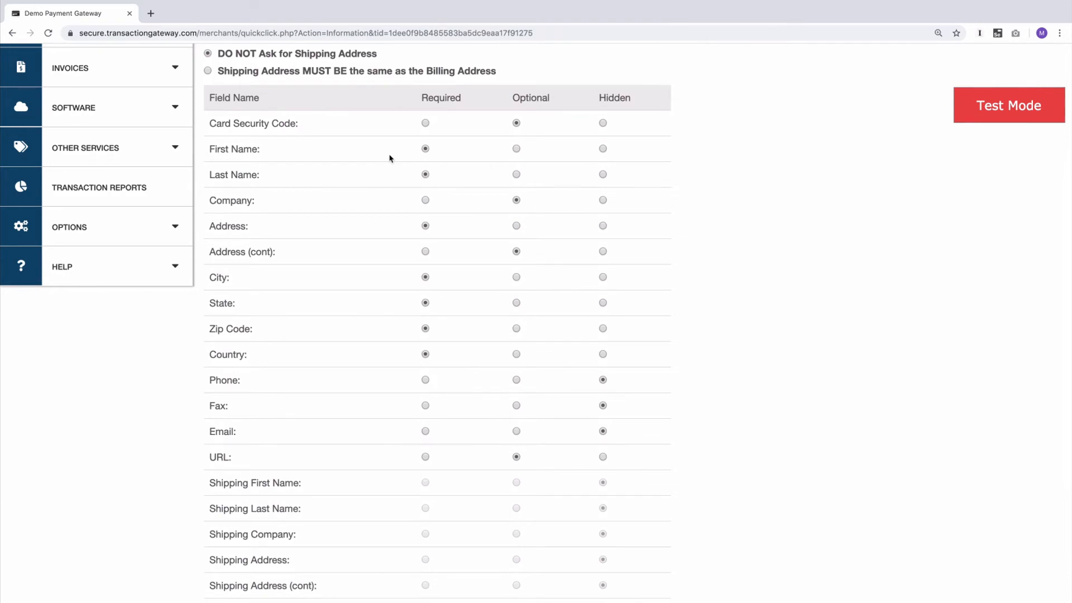
pyautogui.scroll(-4, 363, 467)
pyautogui.scroll(1, 363, 468)
pyautogui.doubleClick(221, 596)
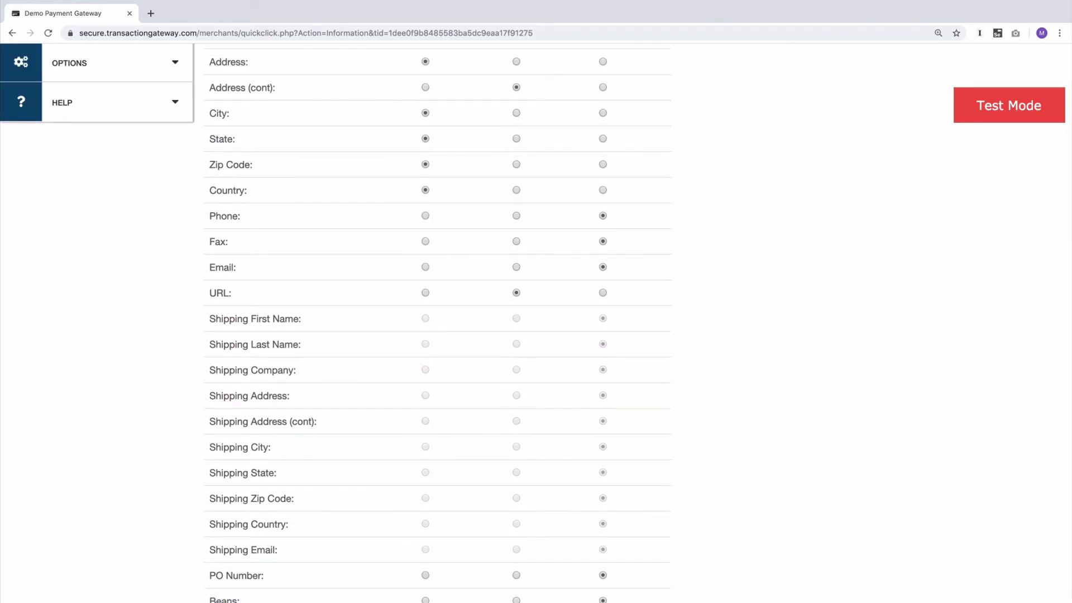
pyautogui.scroll(5, 316, 473)
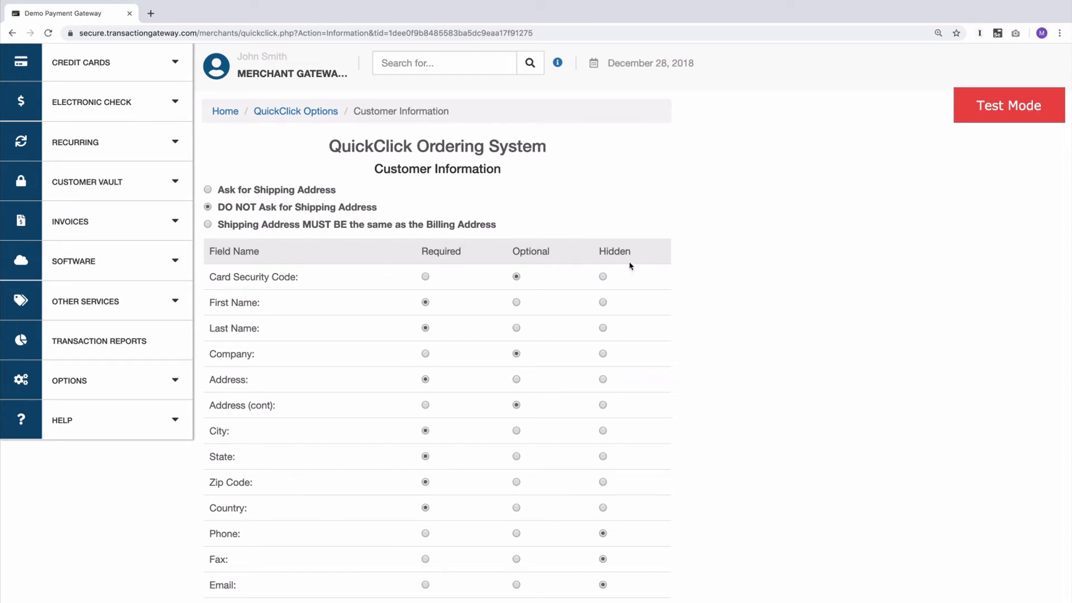
pyautogui.scroll(-6, 352, 436)
pyautogui.scroll(-1, 351, 435)
pyautogui.scroll(8, 352, 433)
# Review the accepted payment methods and the security key and CAPTCHA verification settings for QuickClick
pyautogui.click(297, 150)
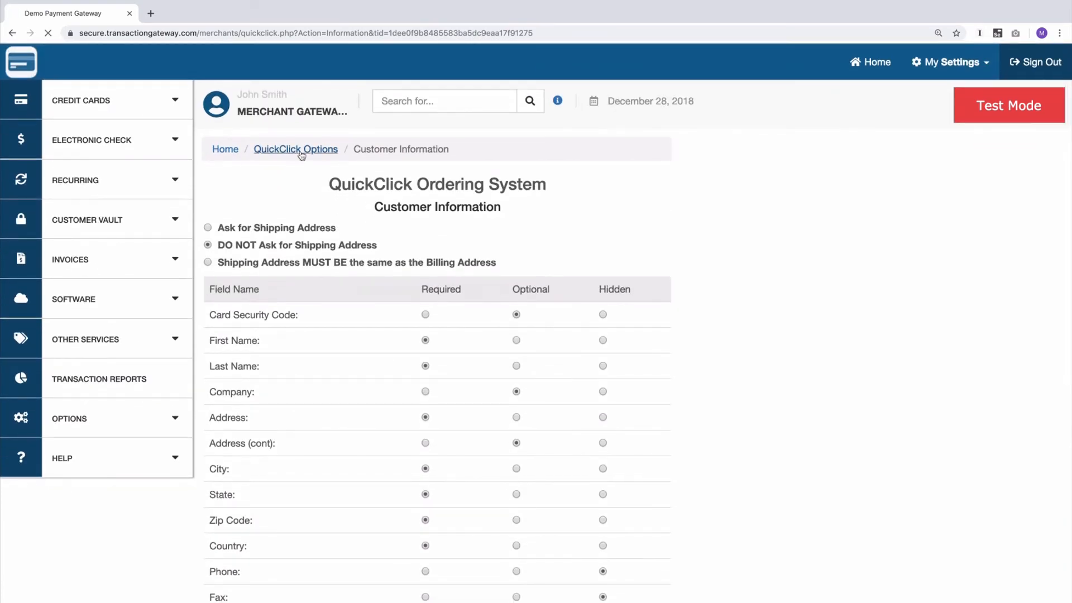
pyautogui.click(254, 445)
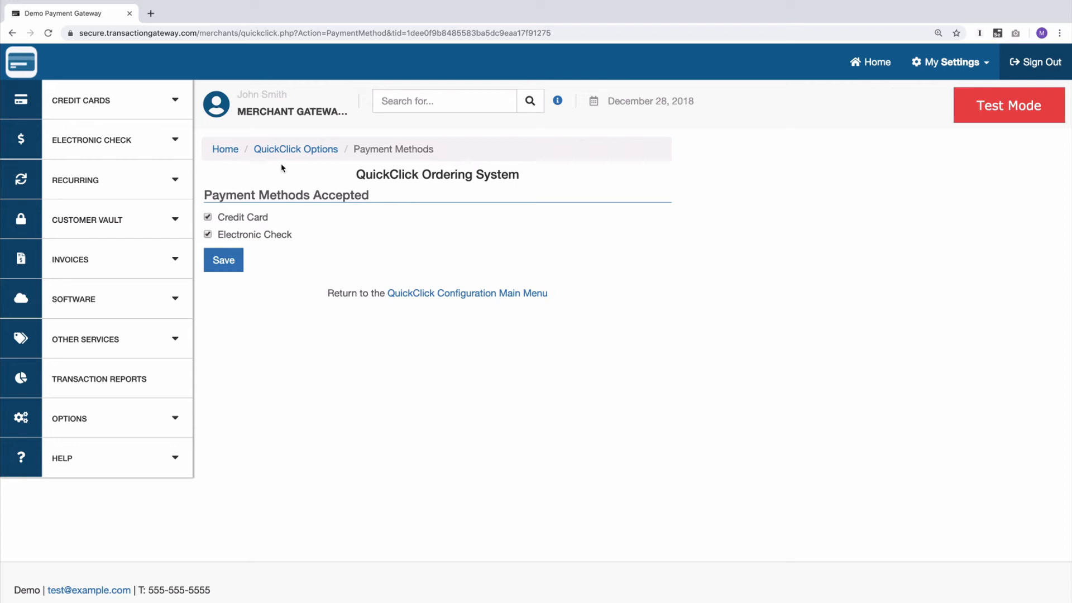
pyautogui.click(295, 149)
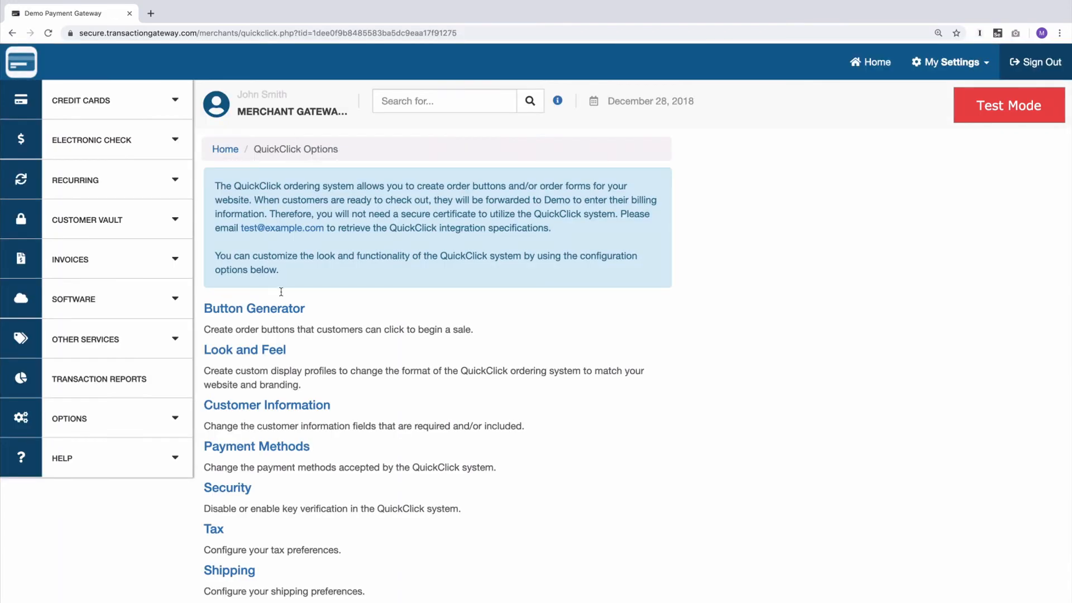
pyautogui.click(225, 490)
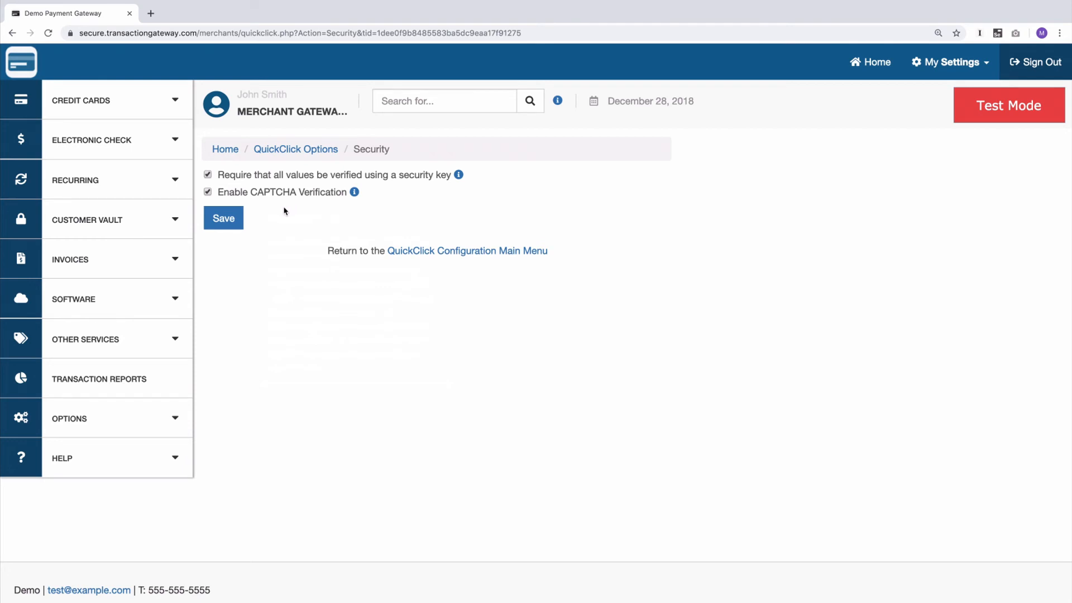
# Add a 3.50% tax rate for Massachusetts to the QuickClick tax settings and save it
pyautogui.click(307, 155)
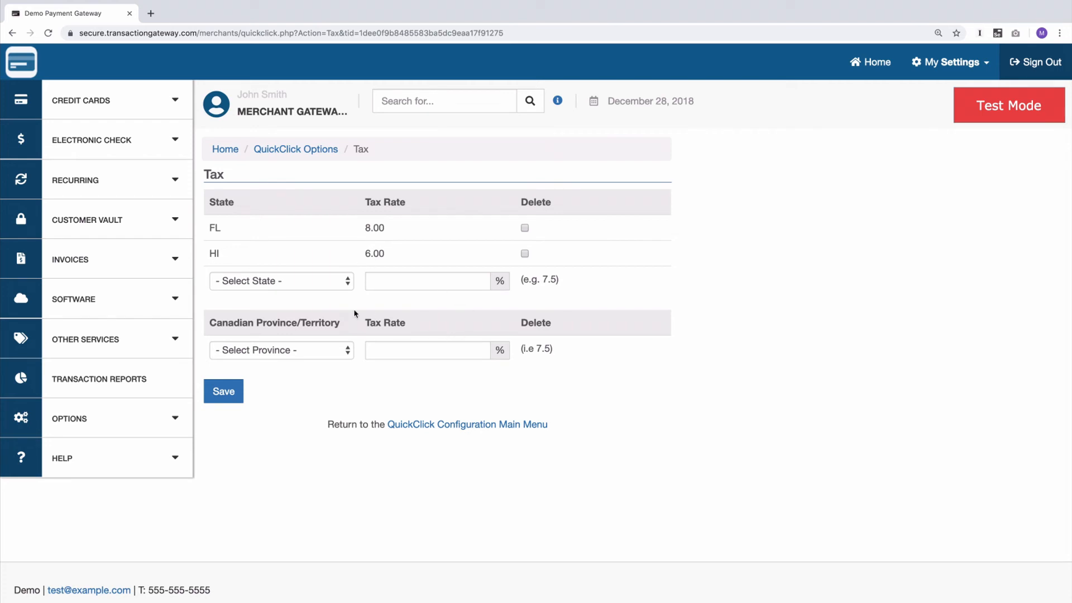
pyautogui.click(293, 285)
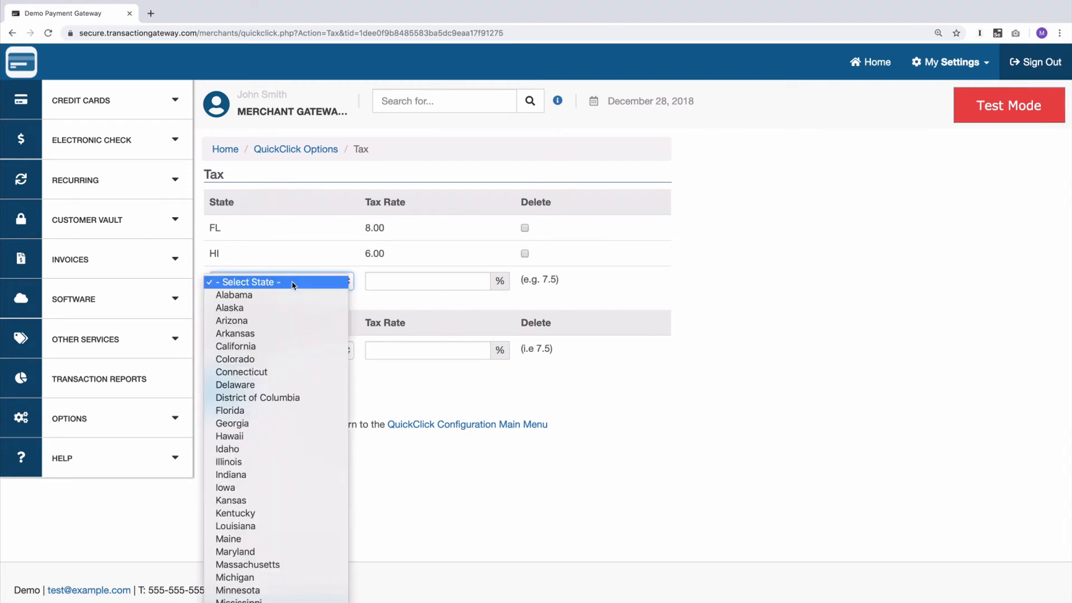
pyautogui.click(283, 565)
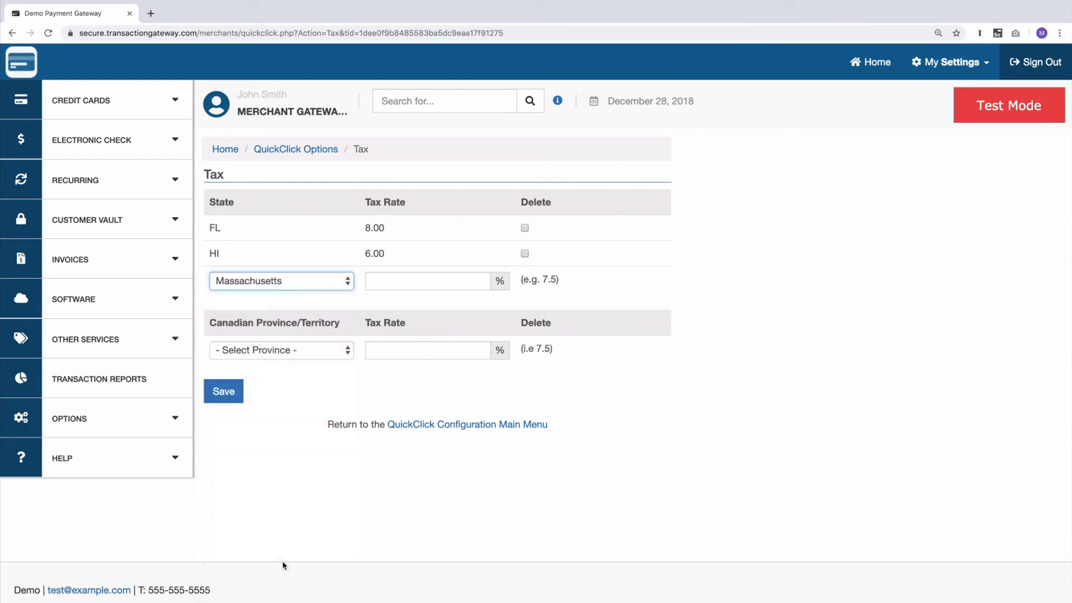
pyautogui.click(409, 281)
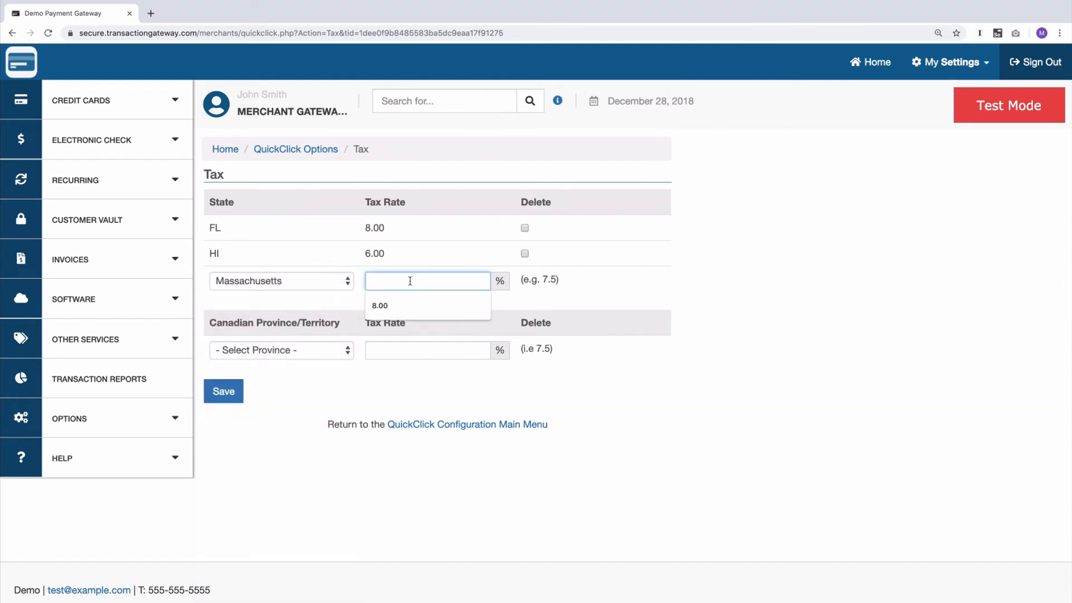
pyautogui.write('3.50')
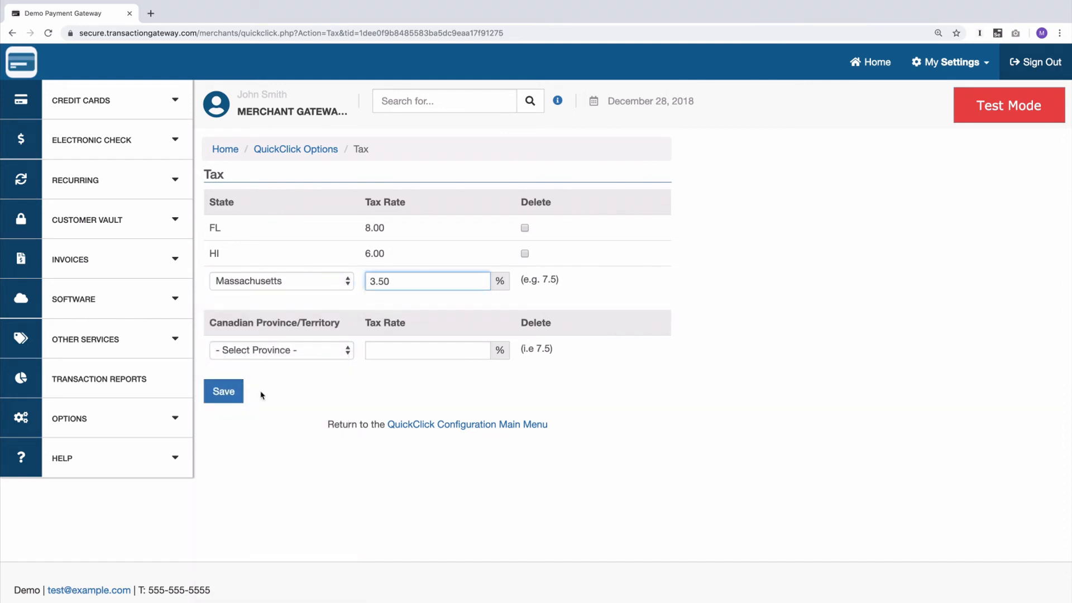
pyautogui.click(234, 394)
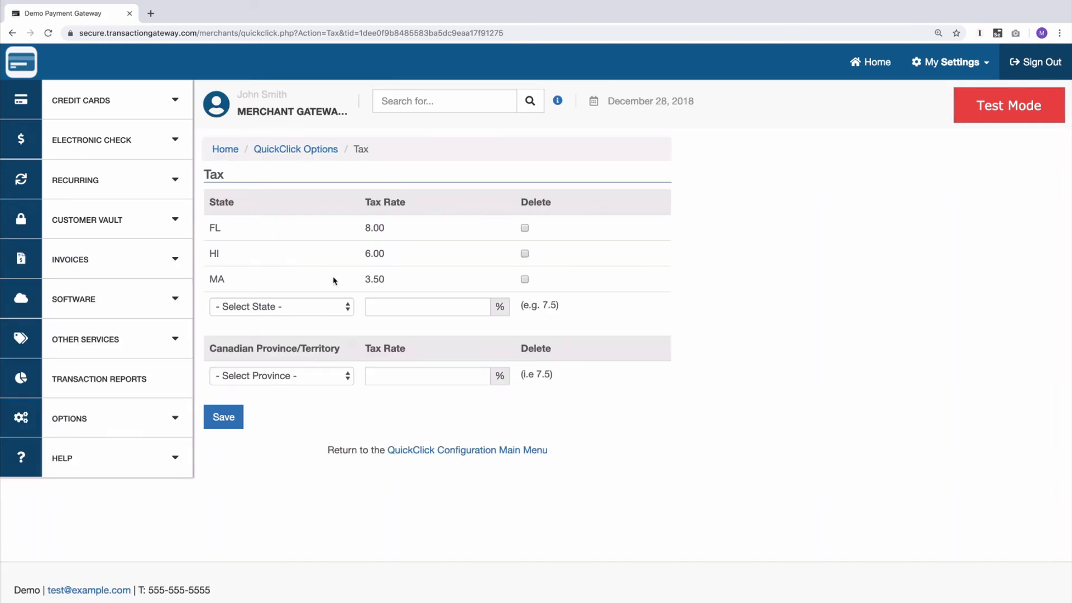
# Review the QuickClick shipping thresholds, domestic and international rates, and shipping type mark-ups
pyautogui.click(305, 151)
pyautogui.click(235, 572)
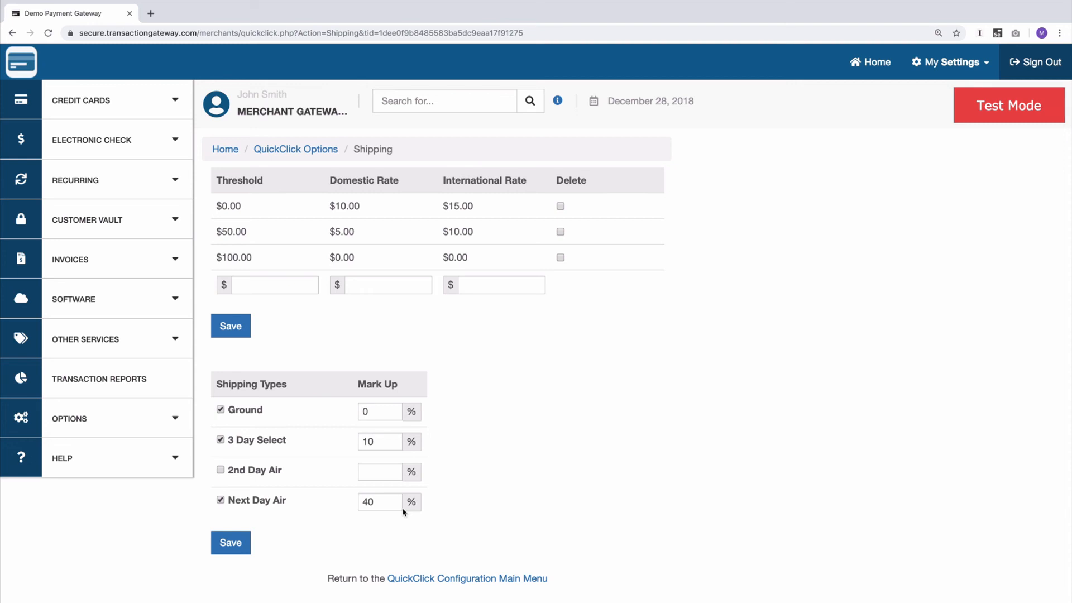
# Examine the default surcharge types and the Surcharge or Convenience Fee checkout display options in the Convenience Fee/Surcharging Configuration
pyautogui.click(285, 149)
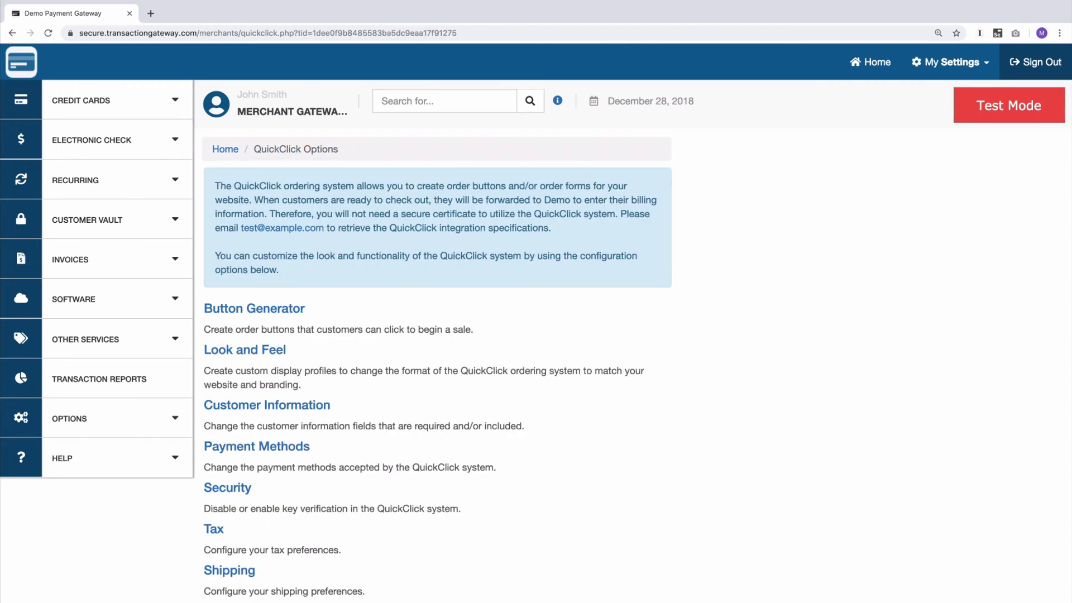
pyautogui.click(262, 602)
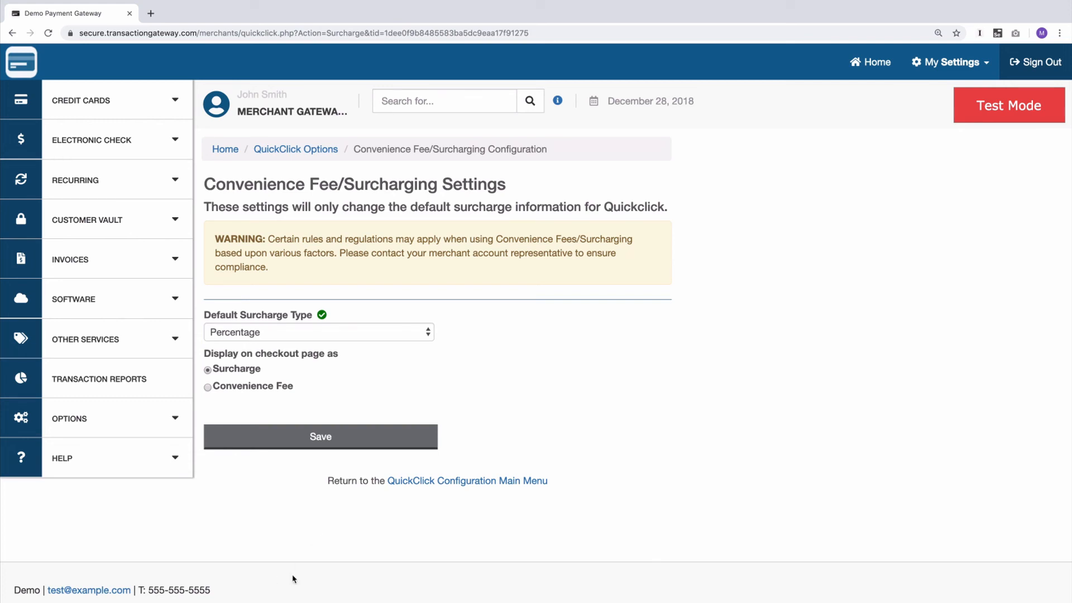
pyautogui.click(331, 331)
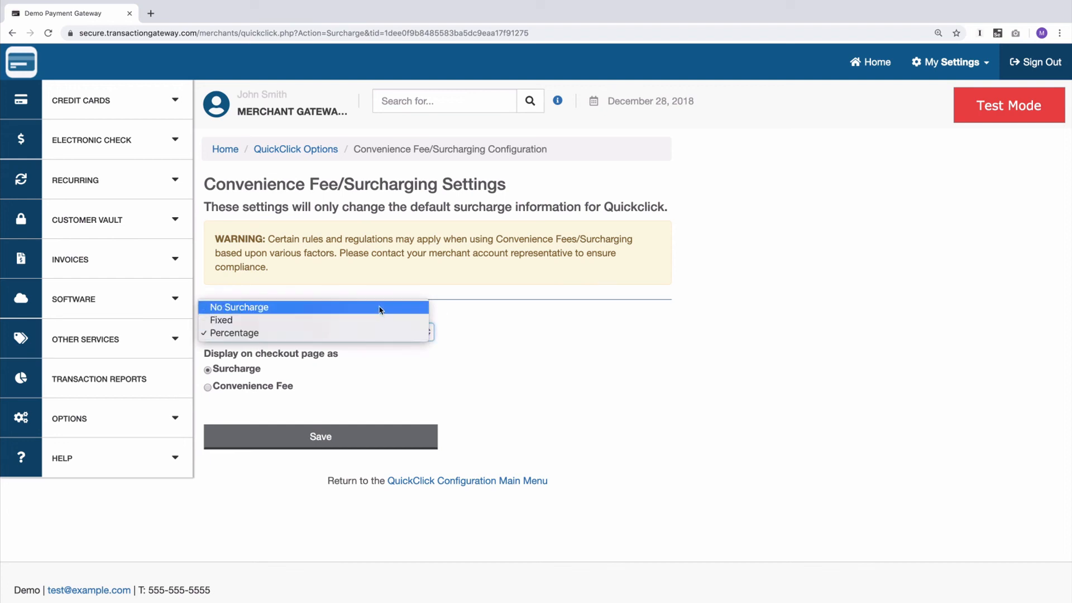
pyautogui.click(452, 376)
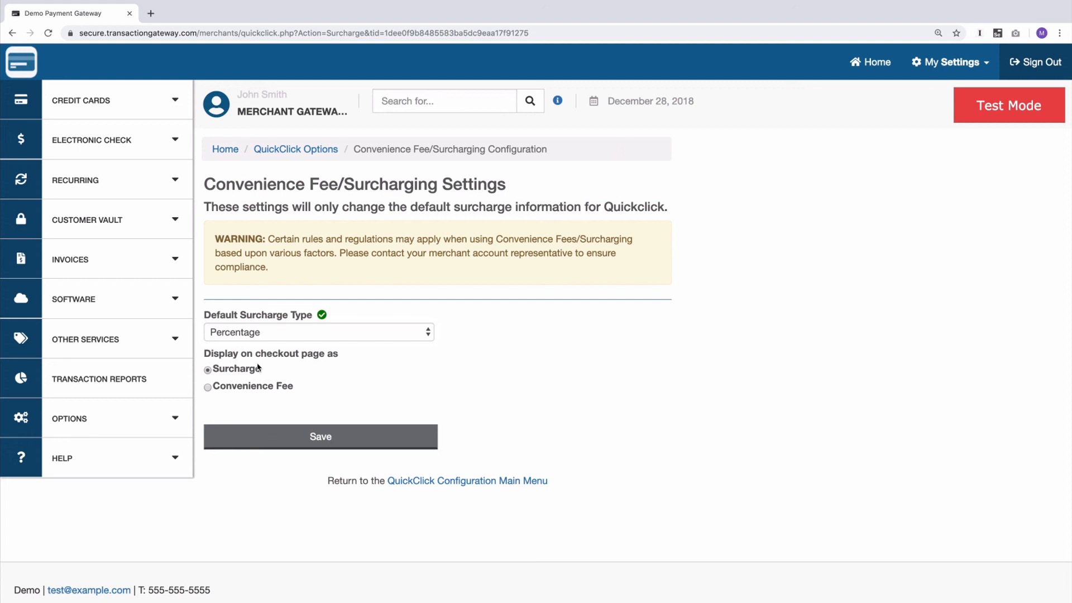
pyautogui.click(237, 387)
pyautogui.click(234, 387)
# View the HTML code and alternative link of the 9:20 PM 5.00 Fixed Price for Testing Product button in the button history
pyautogui.click(288, 149)
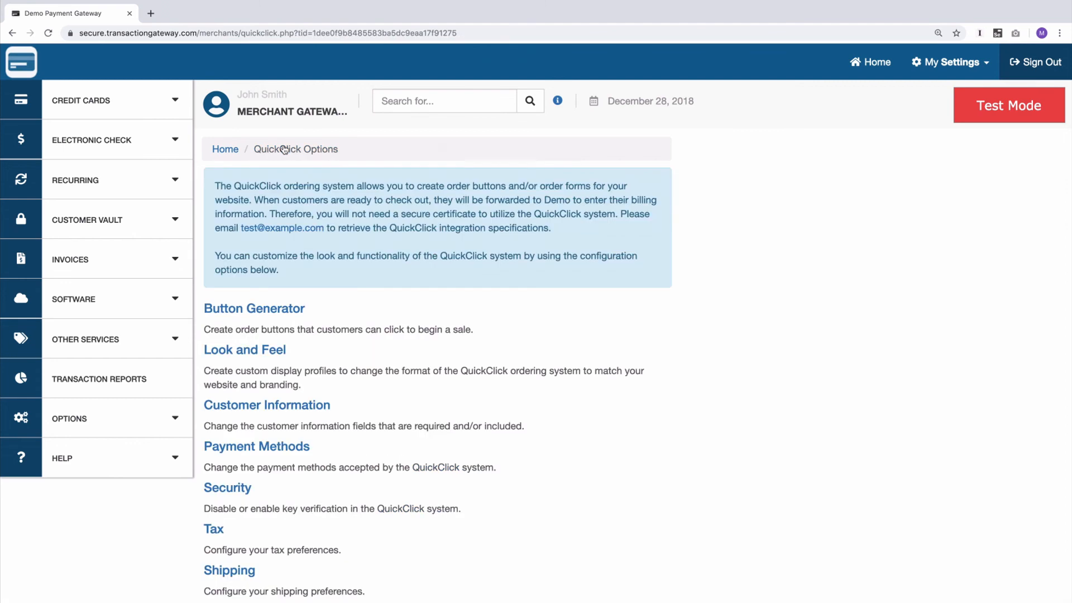
pyautogui.scroll(-3, 320, 452)
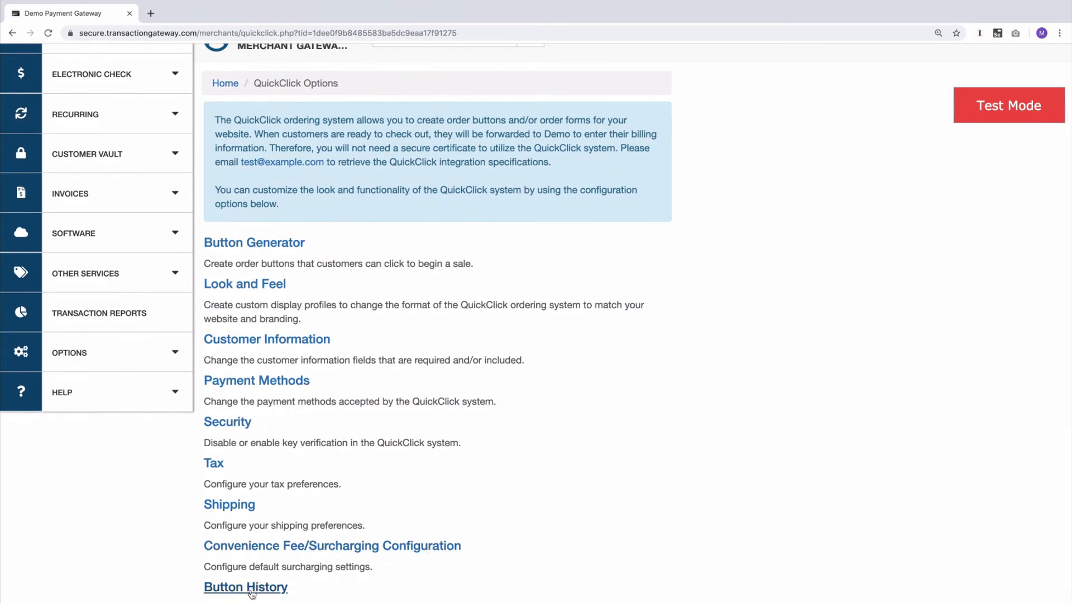
pyautogui.click(252, 591)
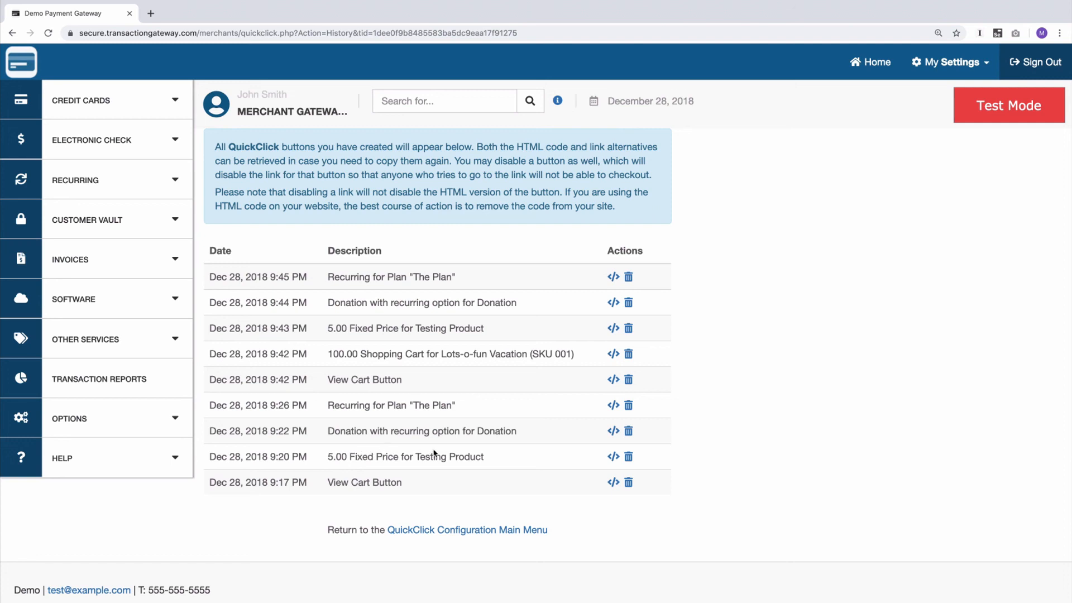
pyautogui.moveTo(484, 457); pyautogui.dragTo(341, 457)
pyautogui.click(361, 455)
pyautogui.click(327, 459)
pyautogui.click(614, 458)
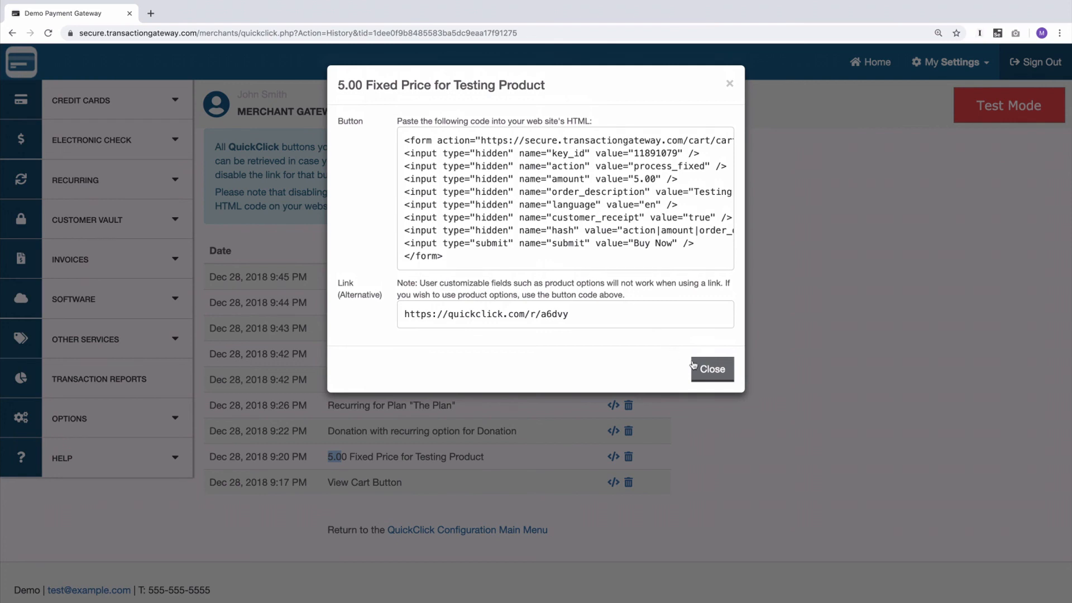
pyautogui.click(711, 372)
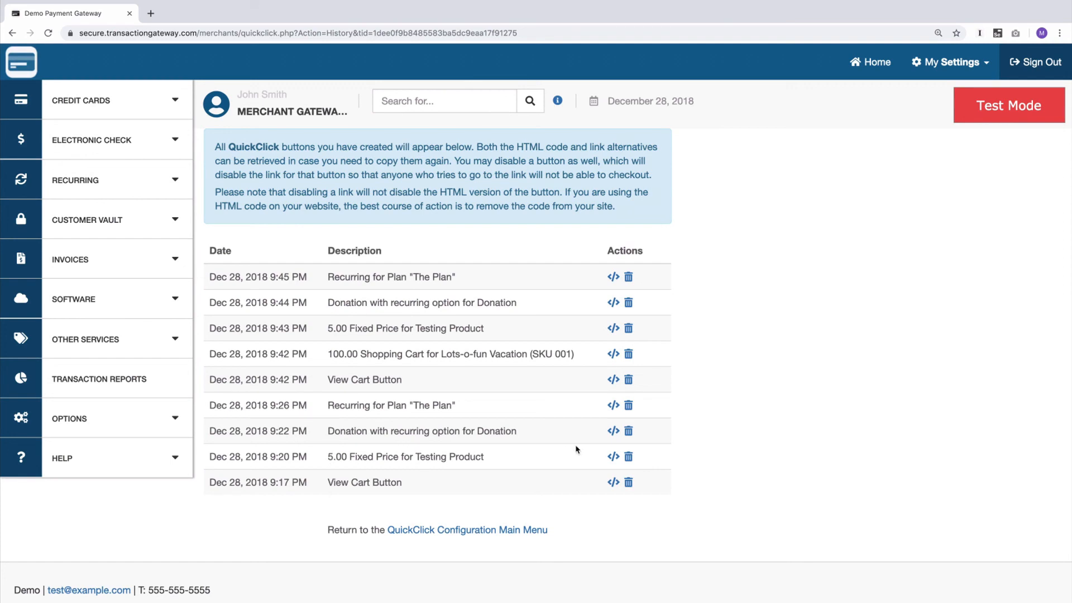
# Delete and disable the 9:20 PM 5.00 Fixed Price for Testing Product button from the button history
pyautogui.click(629, 457)
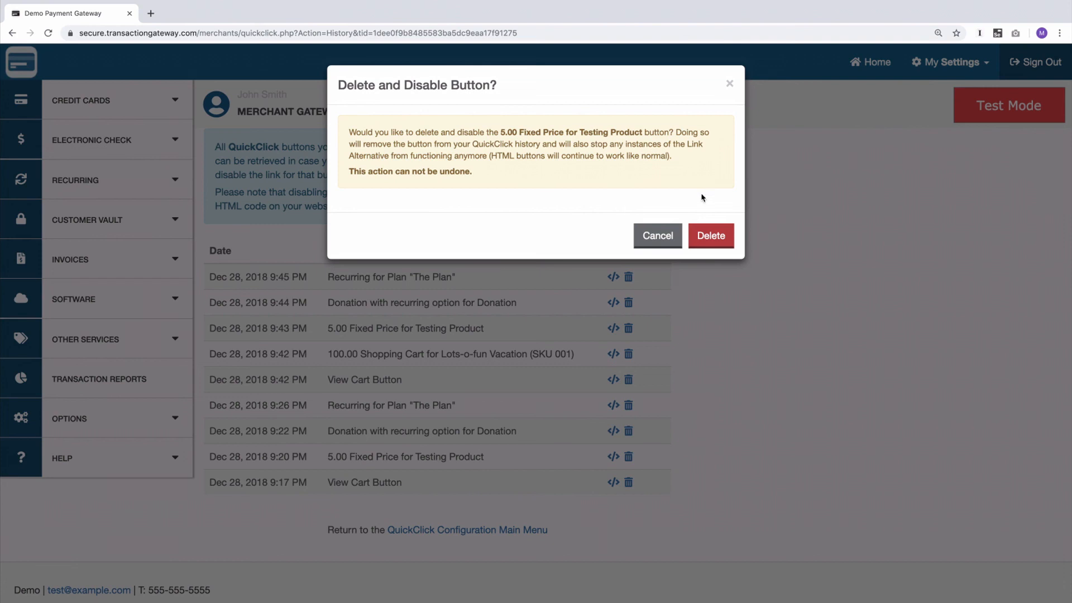
pyautogui.click(711, 236)
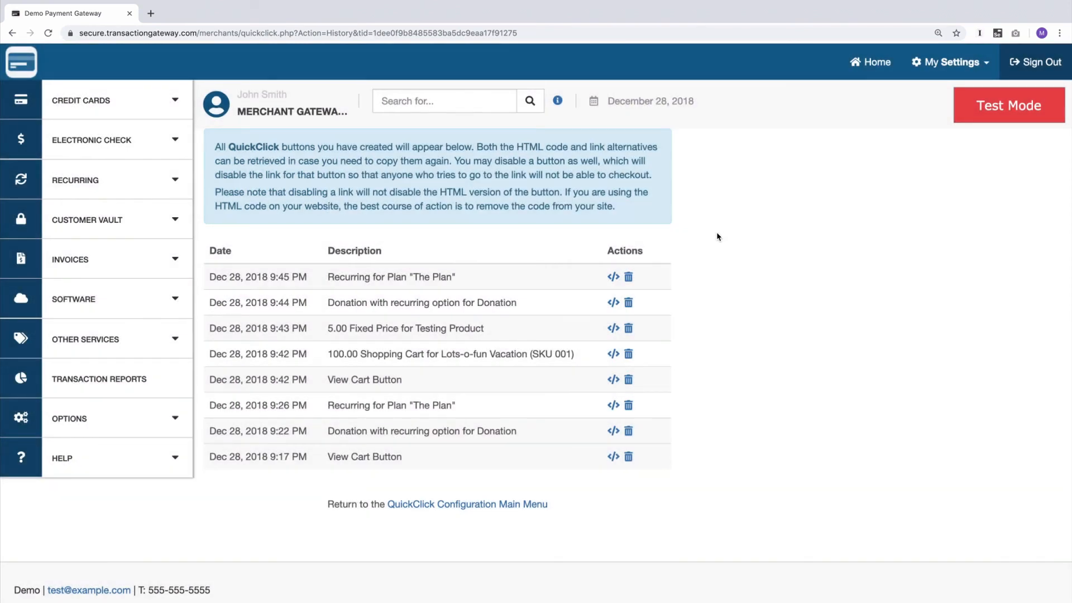